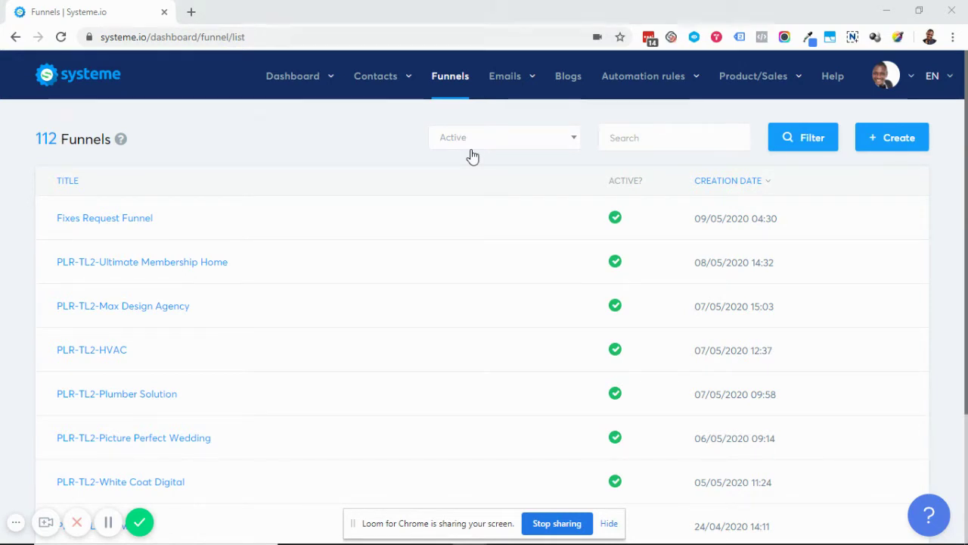
Open the FB Optin page of the Fixes Request Funnel in the page editor.
{"action": "left_click", "coordinate": [91, 220]}
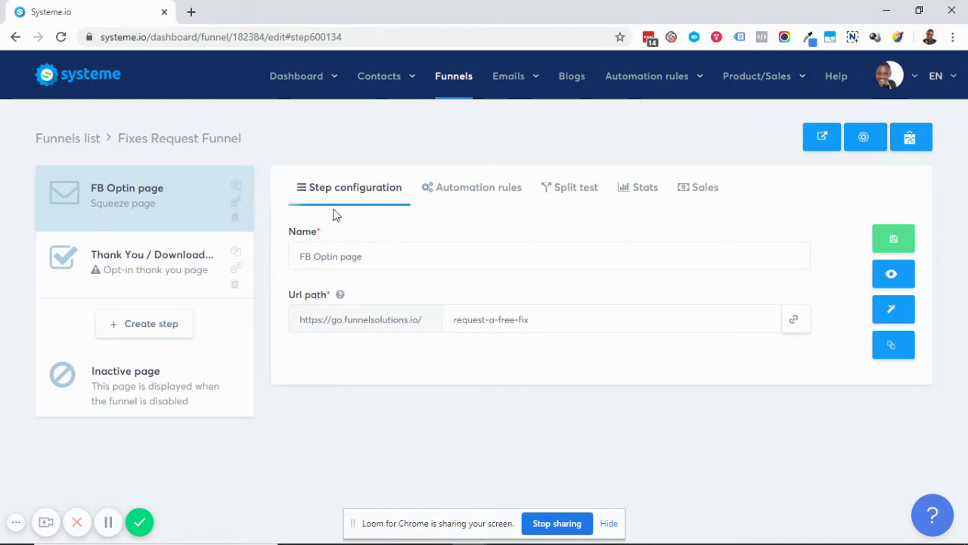
{"action": "left_click", "coordinate": [893, 308]}
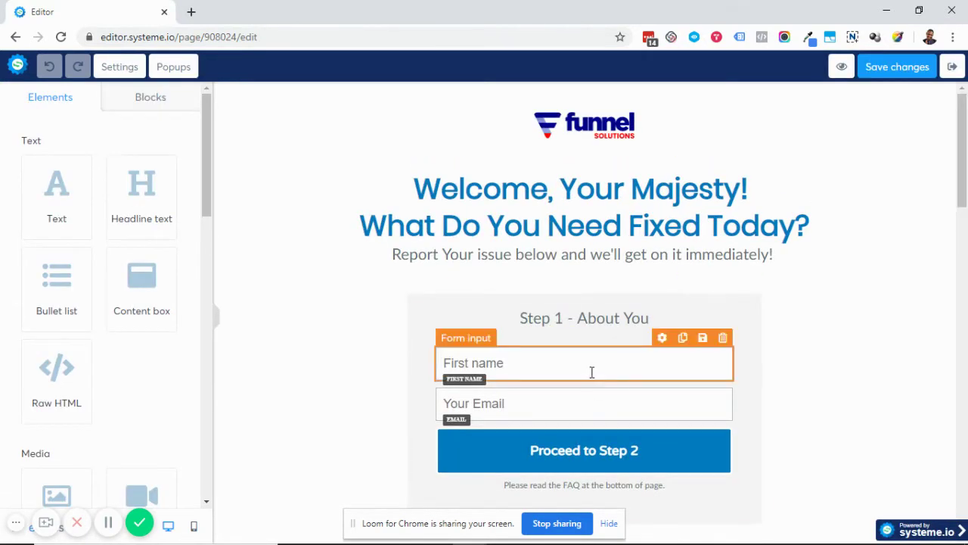
Check the input type settings of the First name and Your Email form fields.
{"action": "left_click", "coordinate": [575, 370]}
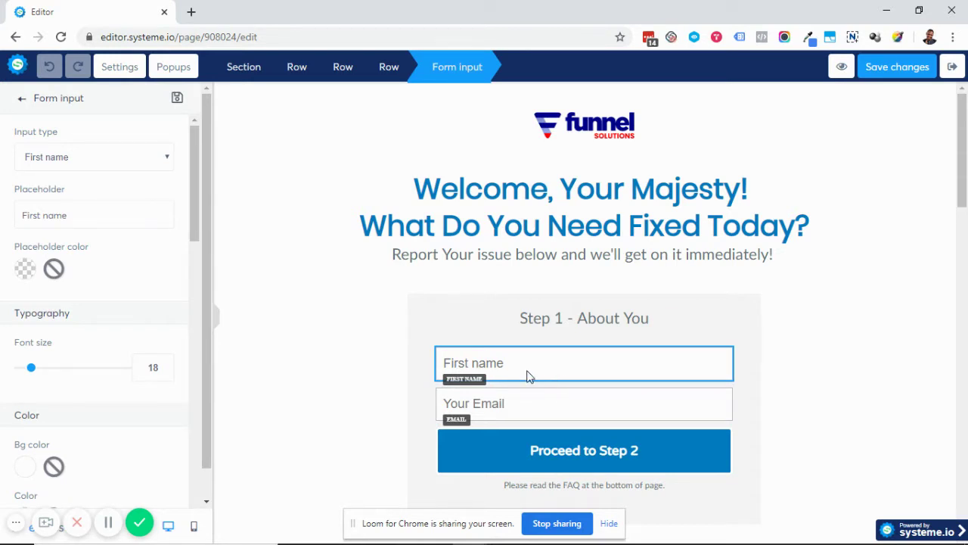
{"action": "left_click", "coordinate": [547, 370]}
{"action": "left_click", "coordinate": [71, 160]}
{"action": "left_click", "coordinate": [71, 160]}
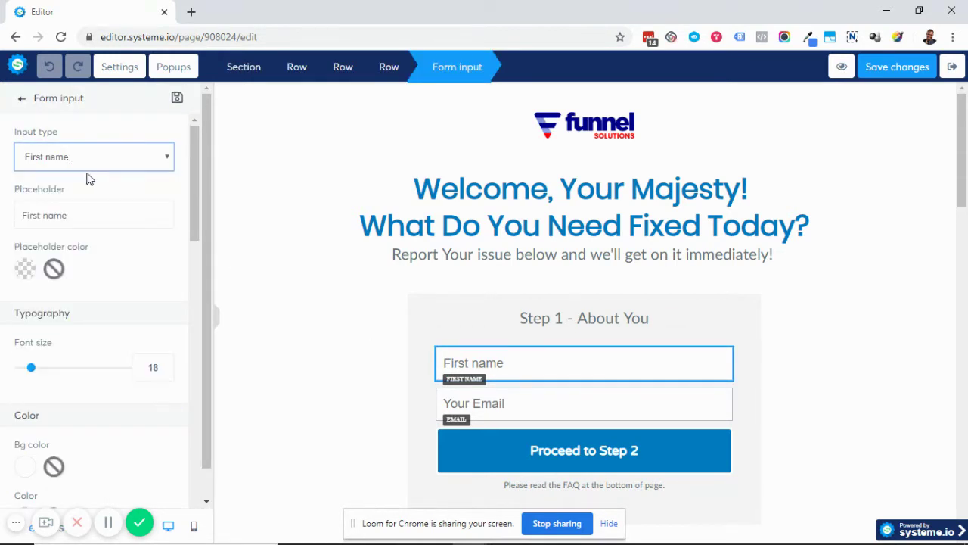
{"action": "left_click", "coordinate": [538, 404]}
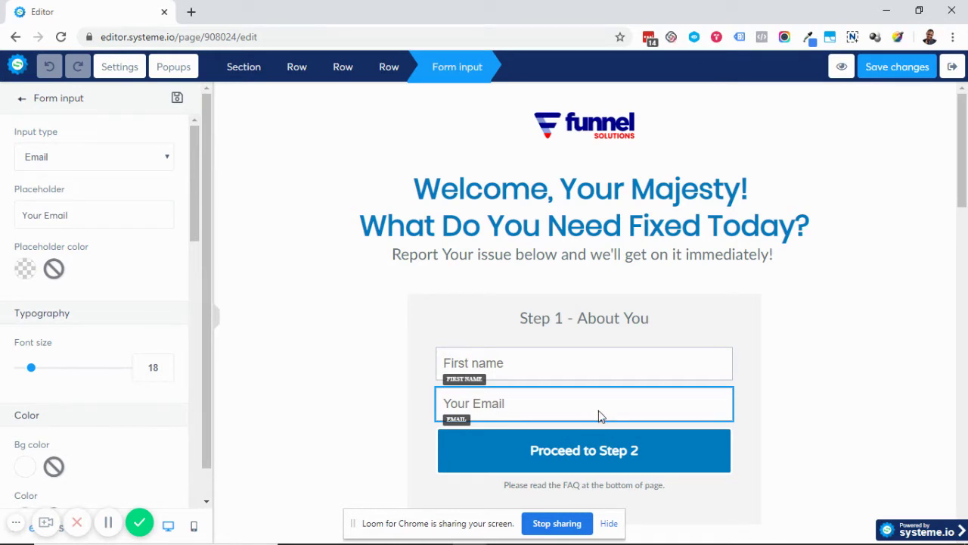
Set the Proceed to Step 2 button's action to Send form.
{"action": "left_click", "coordinate": [567, 451]}
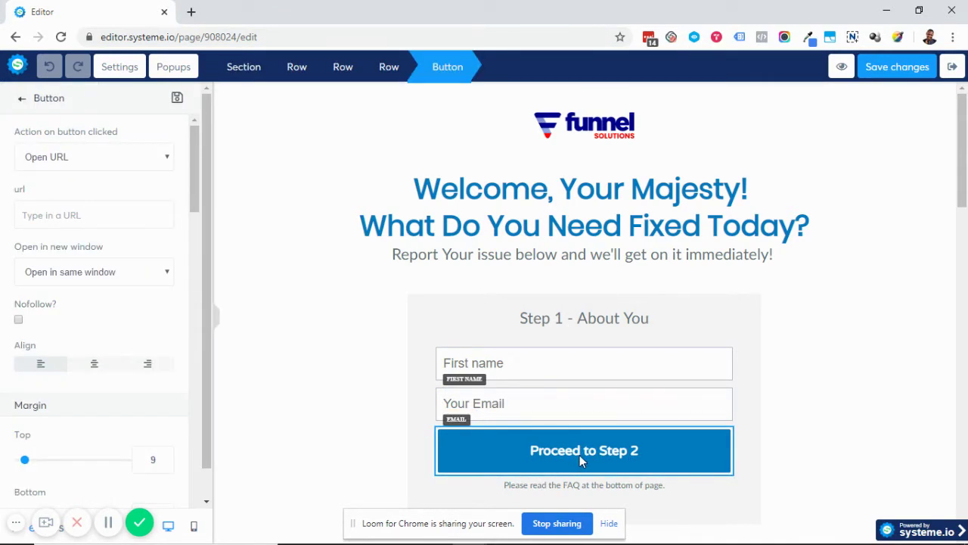
{"action": "left_click", "coordinate": [66, 159]}
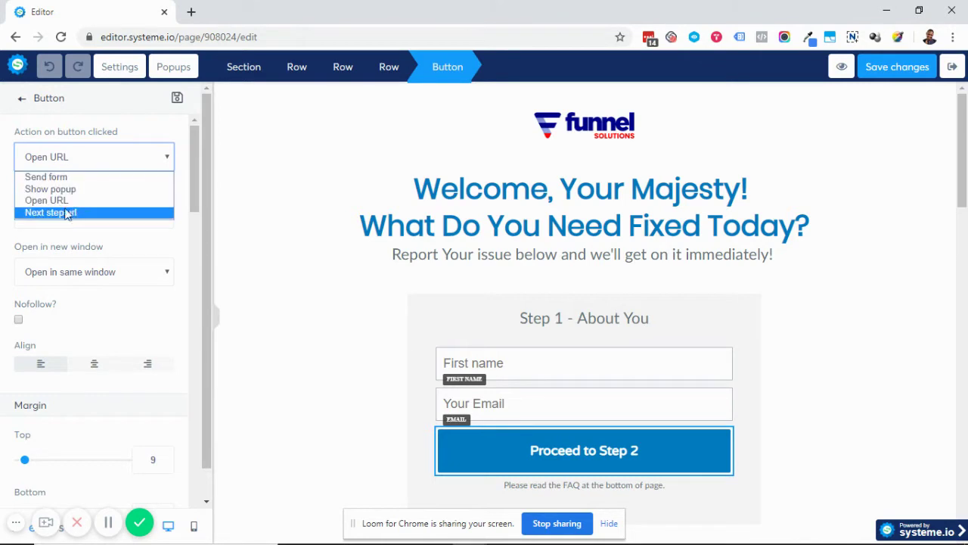
{"action": "left_click", "coordinate": [62, 177]}
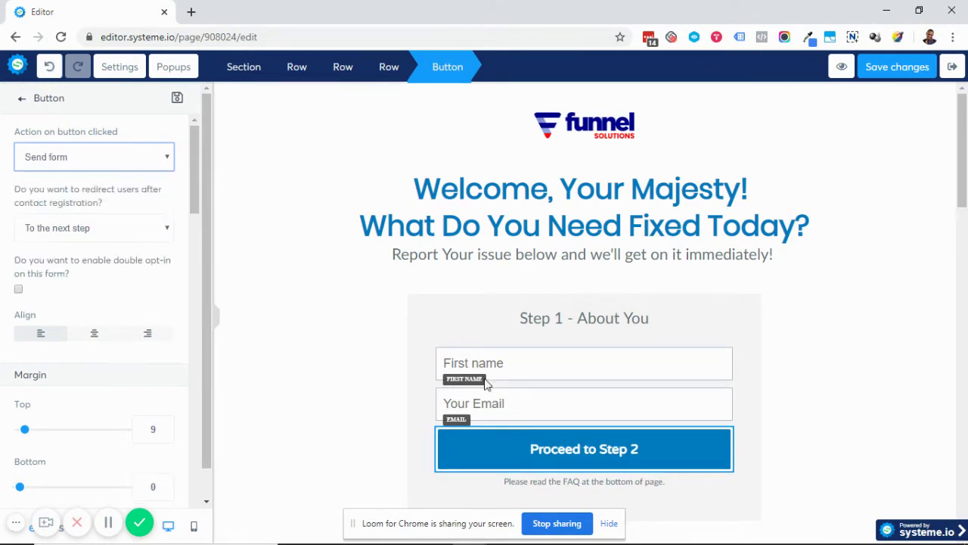
Try Next step url as the Proceed to Step 2 button's action and recheck the two form fields.
{"action": "left_click", "coordinate": [90, 160]}
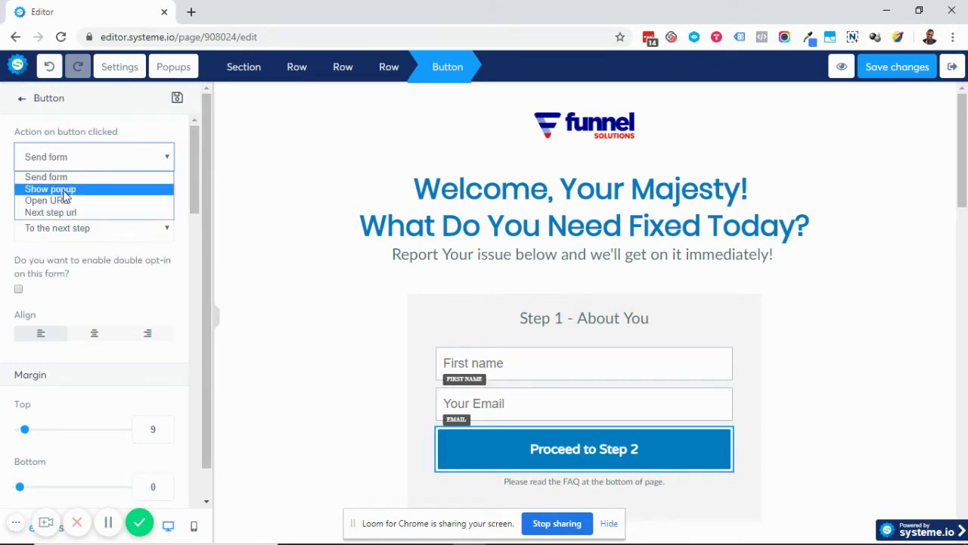
{"action": "left_click", "coordinate": [65, 214]}
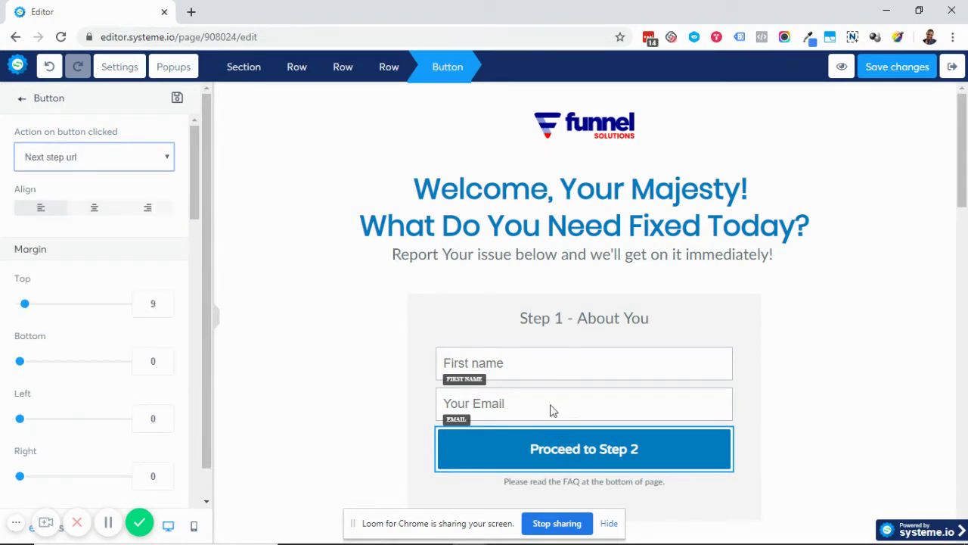
{"action": "left_click", "coordinate": [540, 366]}
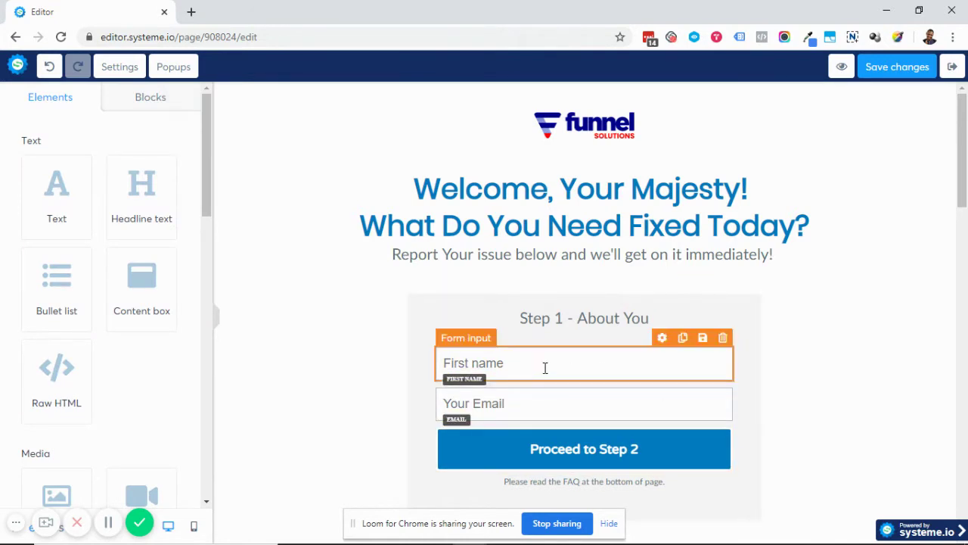
{"action": "left_click", "coordinate": [582, 452]}
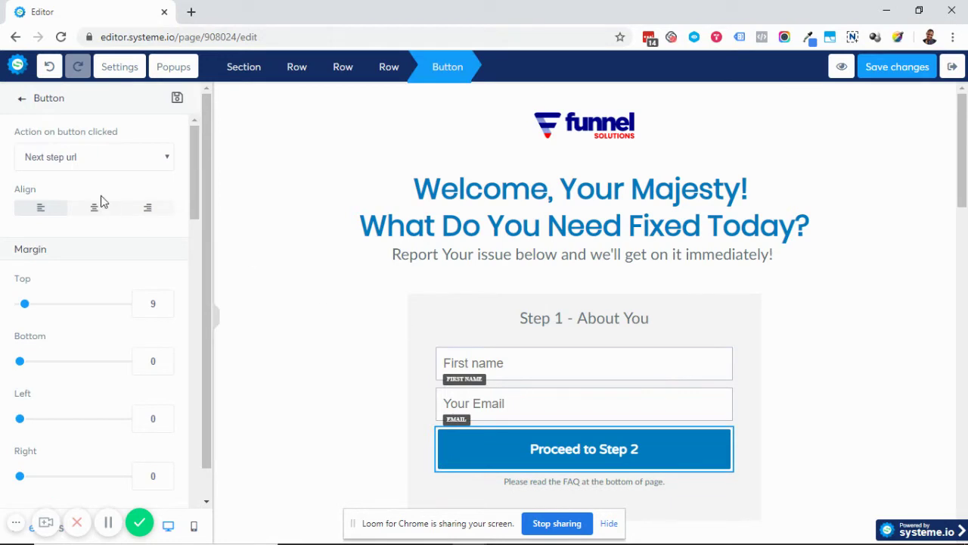
{"action": "left_click", "coordinate": [559, 364]}
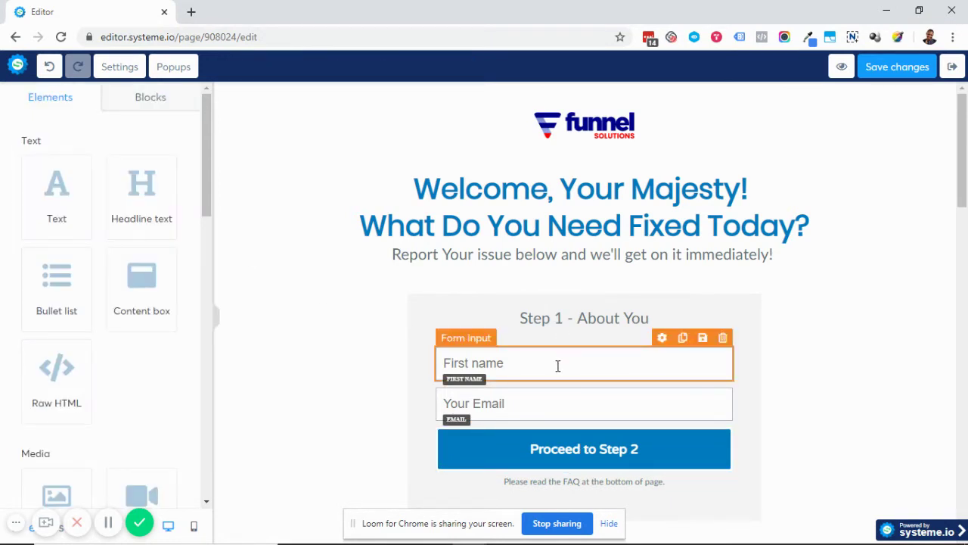
{"action": "left_click", "coordinate": [559, 407]}
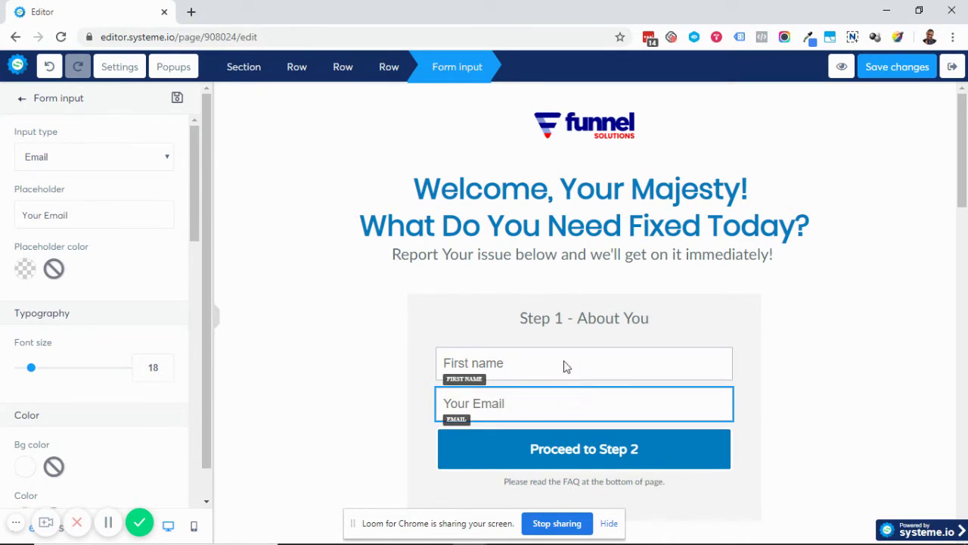
Make the Proceed to Step 2 button send the form and redirect contacts to the next step after registration.
{"action": "left_click", "coordinate": [582, 449]}
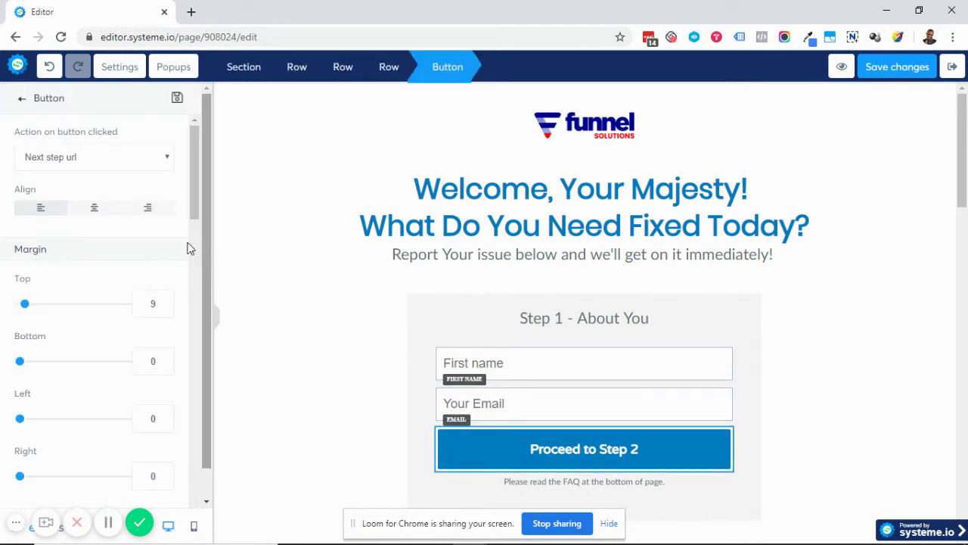
{"action": "left_click", "coordinate": [69, 161]}
{"action": "left_click", "coordinate": [67, 181]}
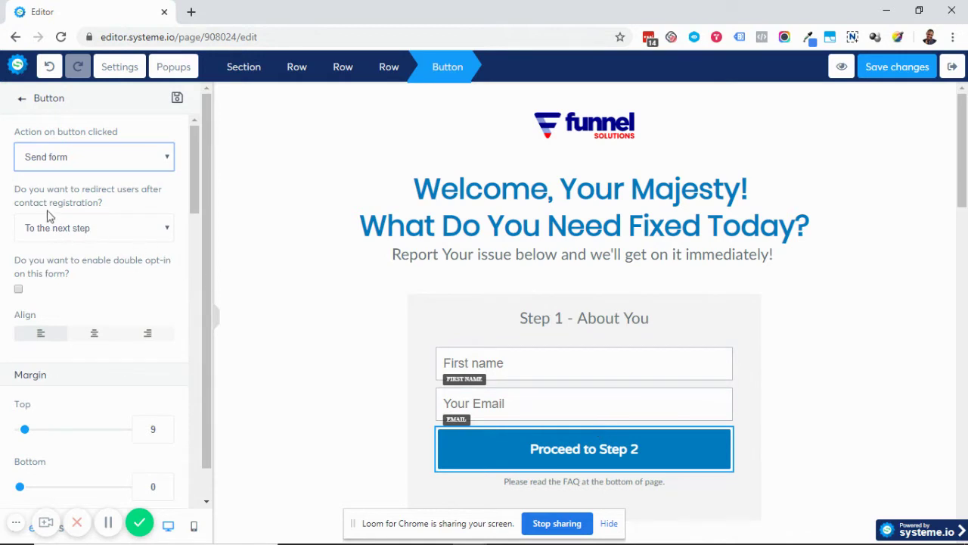
{"action": "left_click", "coordinate": [70, 230]}
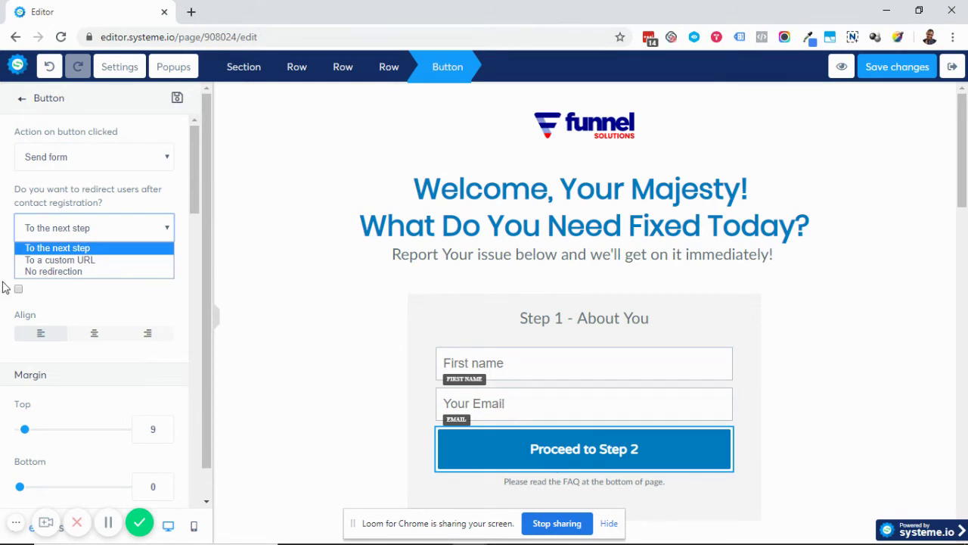
{"action": "left_click", "coordinate": [68, 249]}
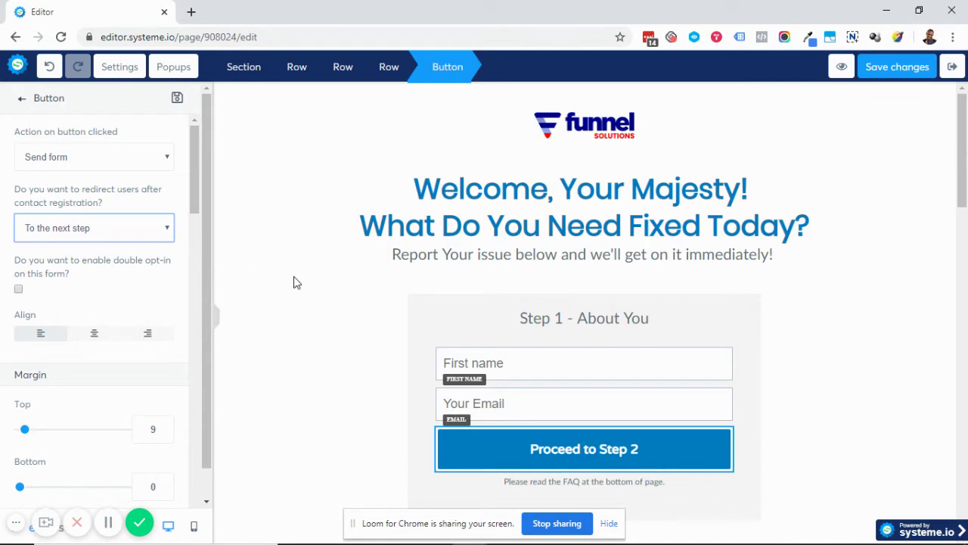
Redirect registered contacts to a custom URL and enter the thank-you page's address ending in /thankyou.
{"action": "left_click", "coordinate": [85, 236]}
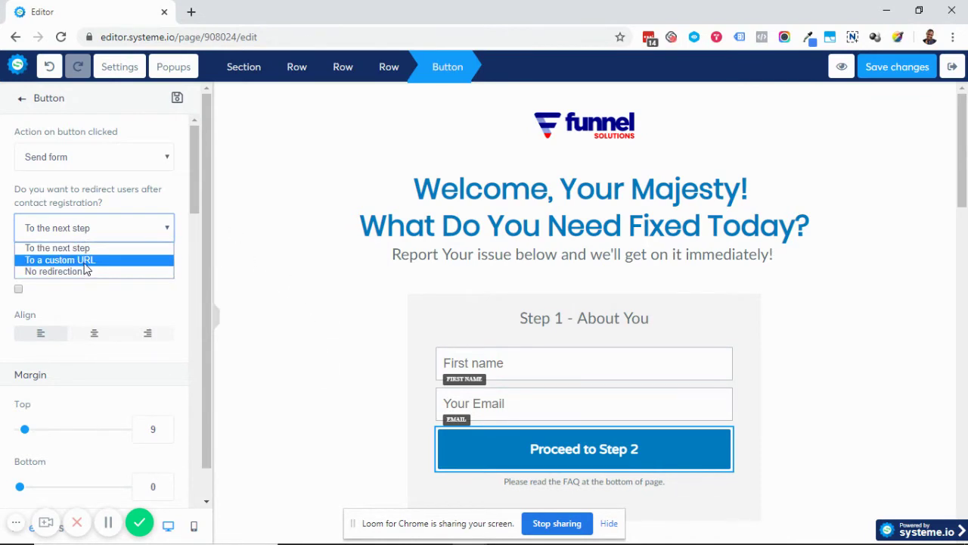
{"action": "left_click", "coordinate": [115, 261]}
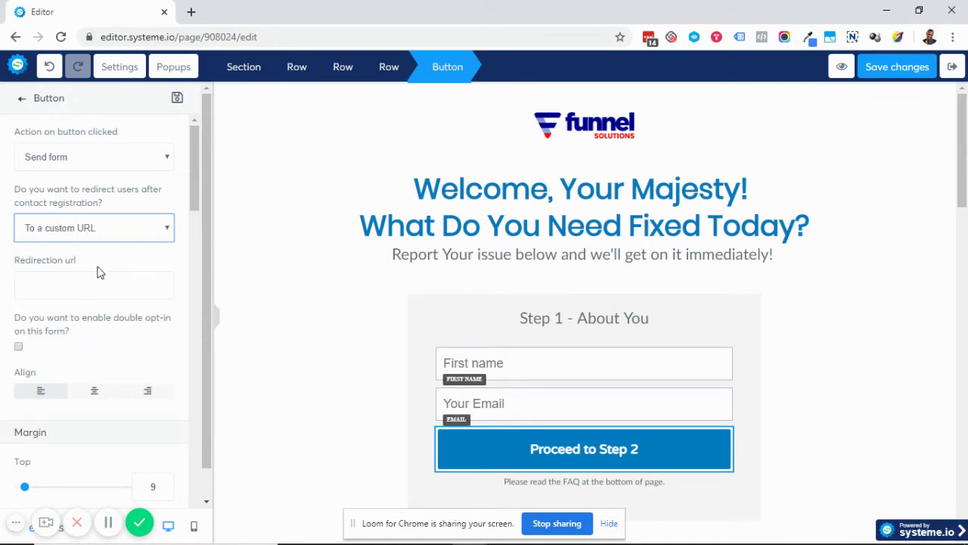
{"action": "left_click", "coordinate": [105, 289]}
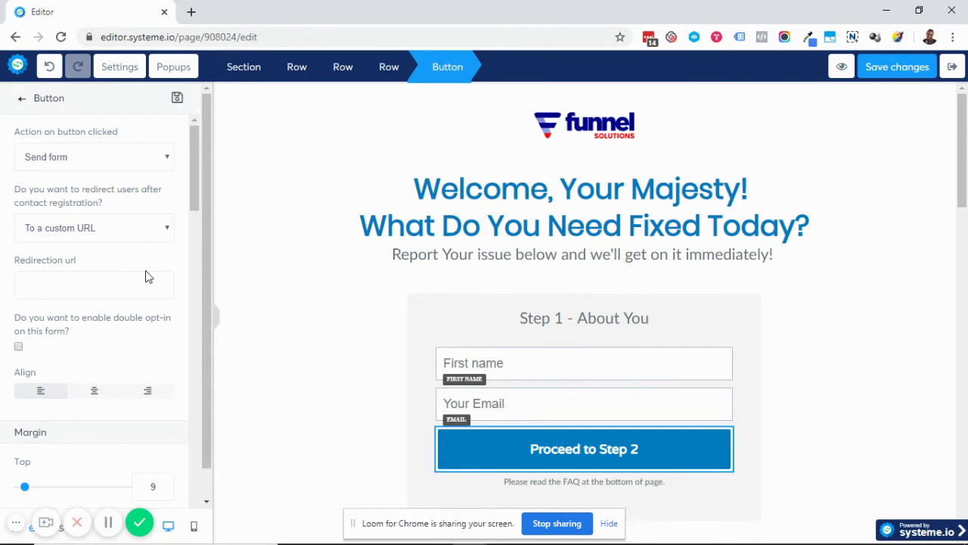
{"action": "type", "text": "https://josephabara.com"}
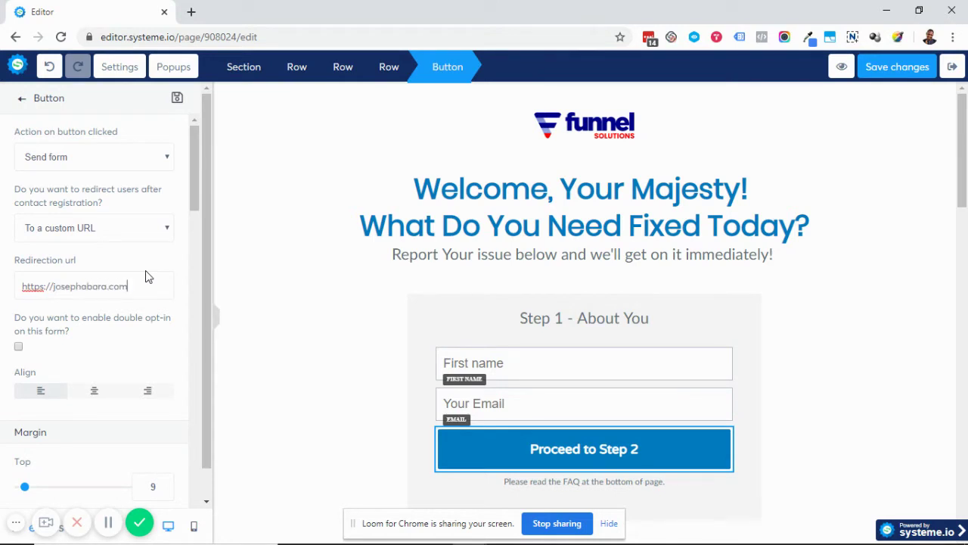
{"action": "type", "text": "/thankyou"}
Set the button's redirect after contact registration to No redirection and review its double opt-in and action options.
{"action": "left_click", "coordinate": [68, 235]}
{"action": "left_click", "coordinate": [79, 272]}
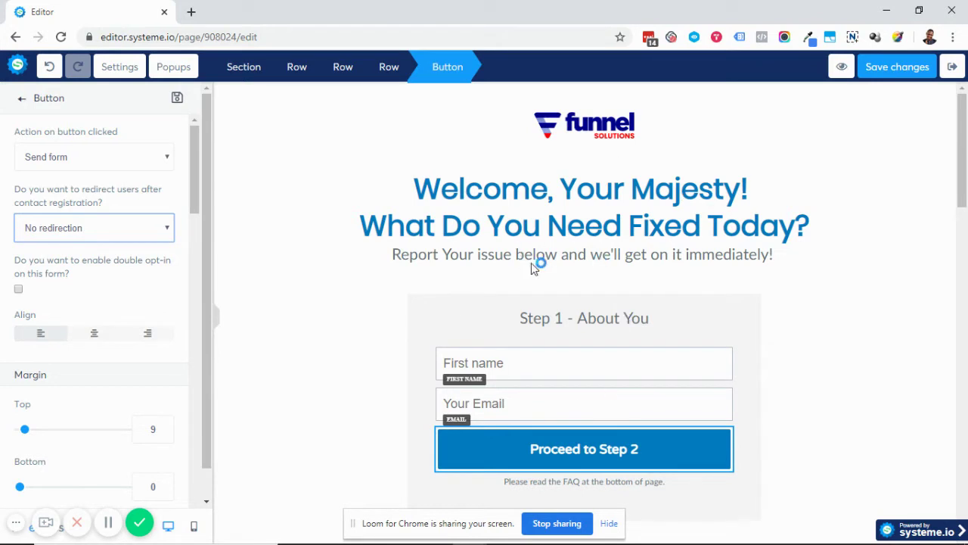
{"action": "left_click", "coordinate": [94, 233]}
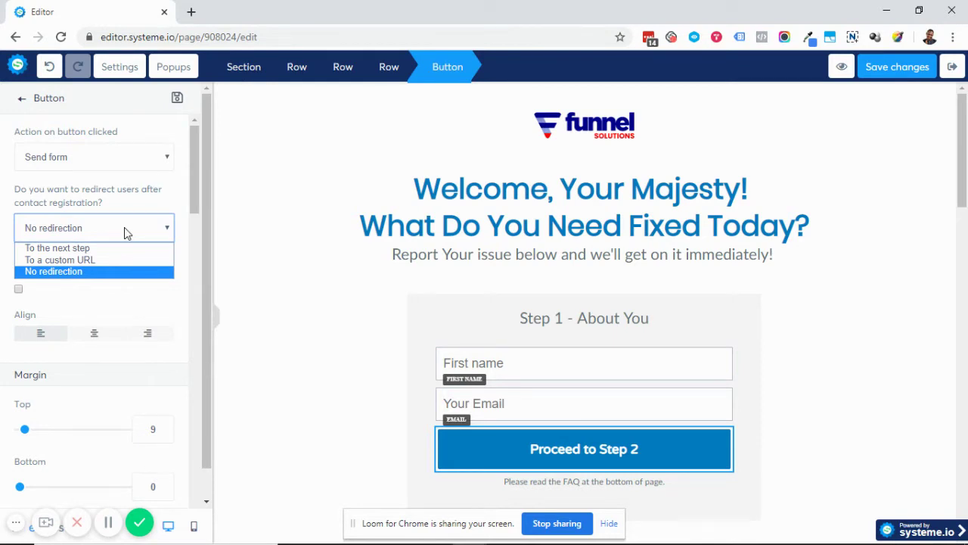
{"action": "left_click_drag", "start_coordinate": [140, 301], "coordinate": [23, 274]}
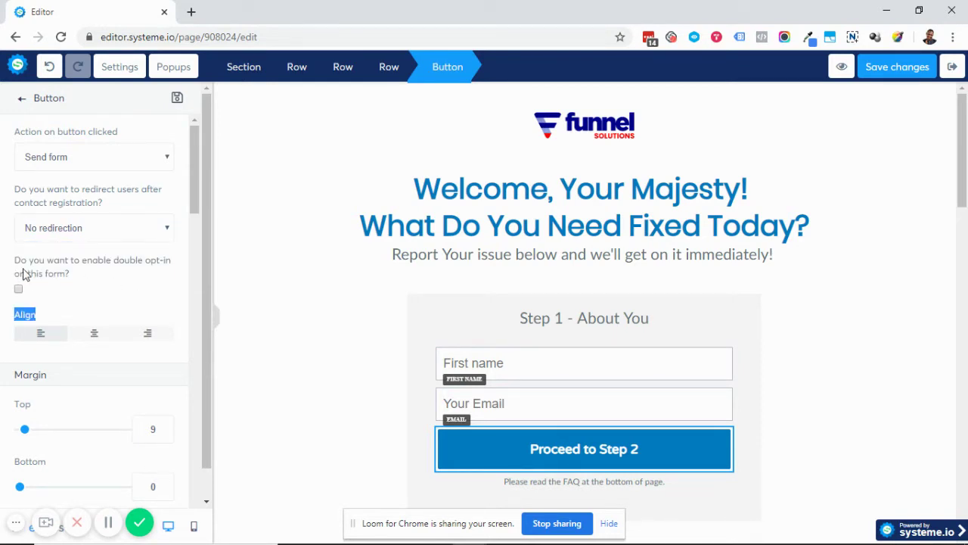
{"action": "left_click", "coordinate": [85, 273]}
{"action": "left_click", "coordinate": [100, 157]}
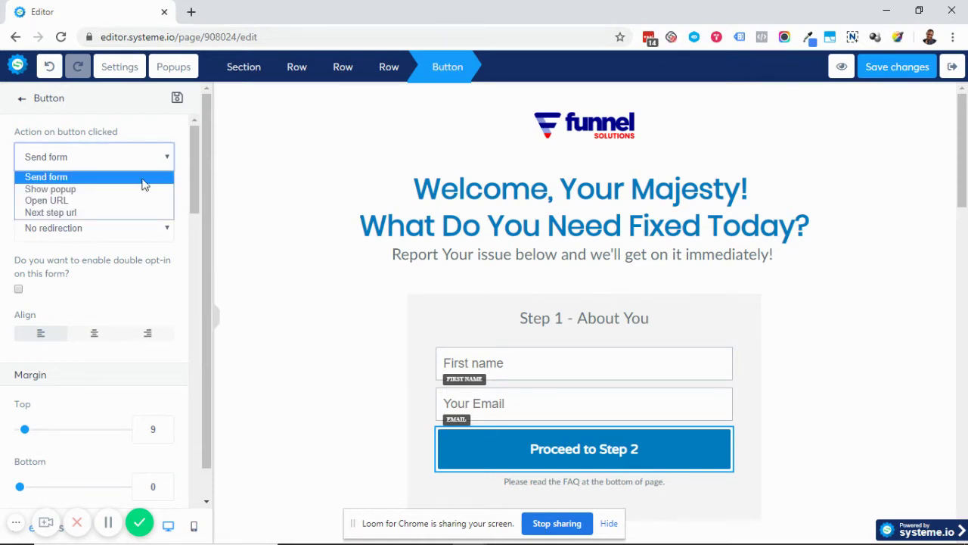
{"action": "left_click", "coordinate": [131, 257]}
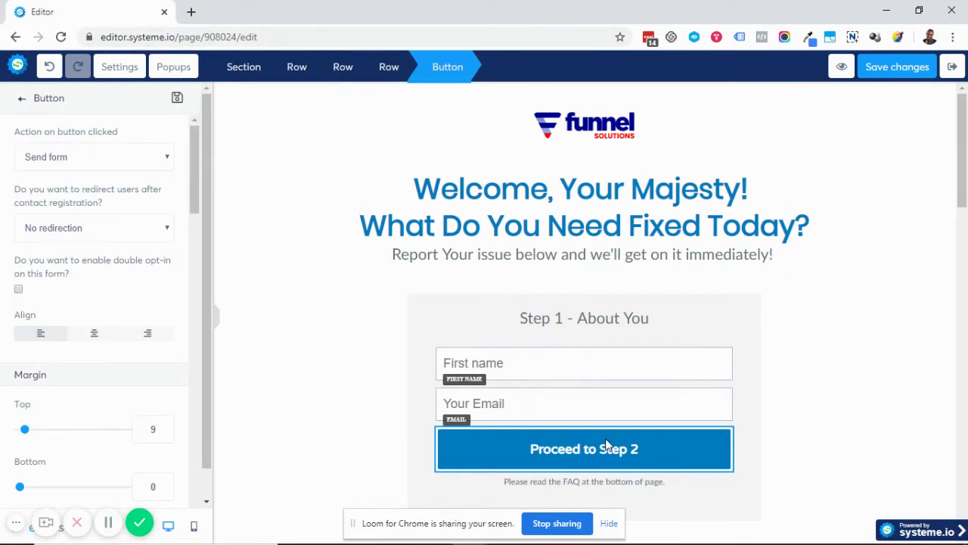
Set the redirect after contact registration to To the next step, keeping Send form as the button's action.
{"action": "left_click", "coordinate": [93, 230]}
{"action": "left_click", "coordinate": [91, 251]}
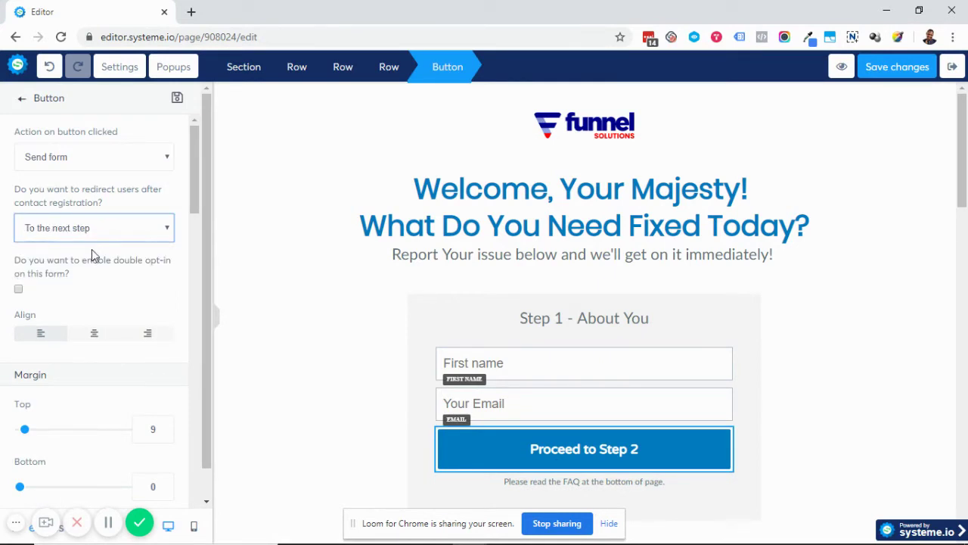
{"action": "left_click", "coordinate": [98, 165]}
{"action": "left_click", "coordinate": [103, 166]}
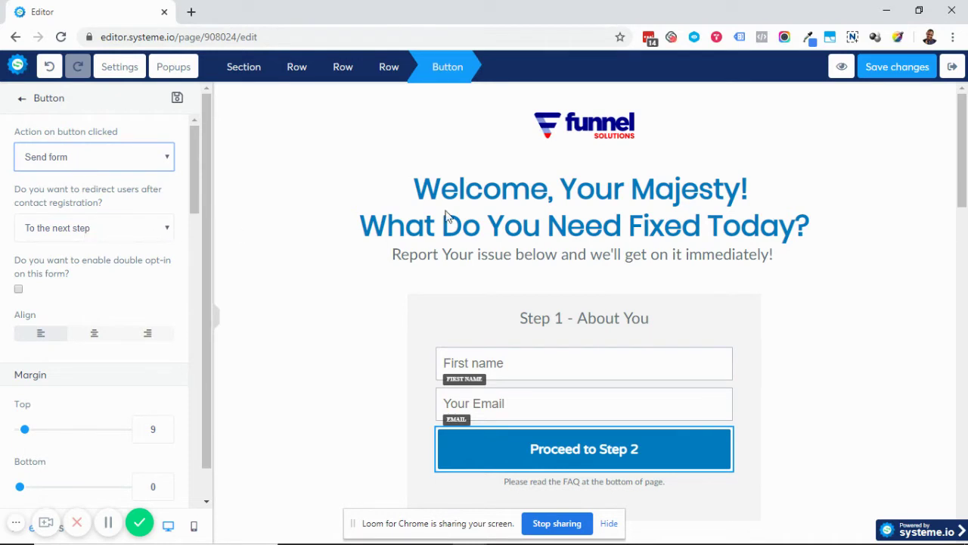
Save the page changes and exit the editor back to the funnel's configuration.
{"action": "left_click", "coordinate": [892, 68]}
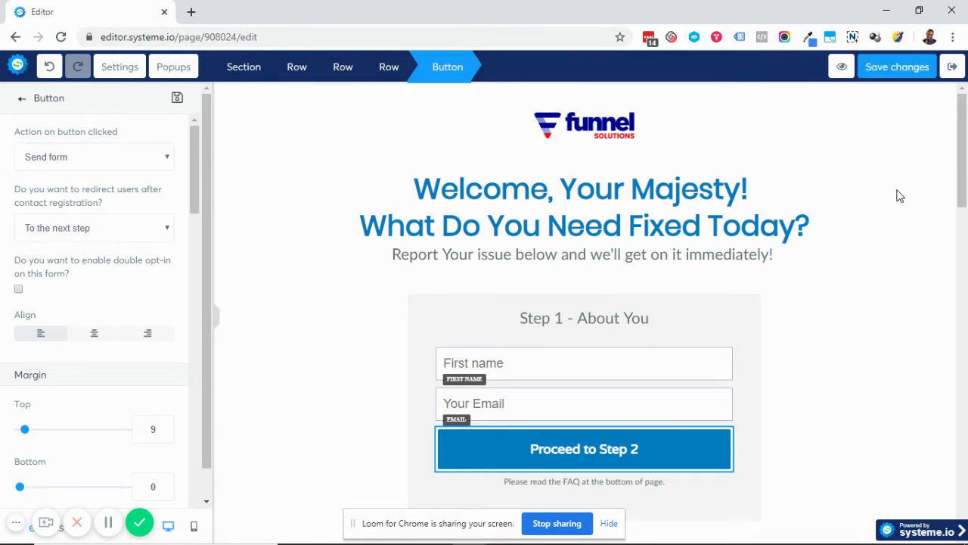
{"action": "left_click", "coordinate": [950, 70]}
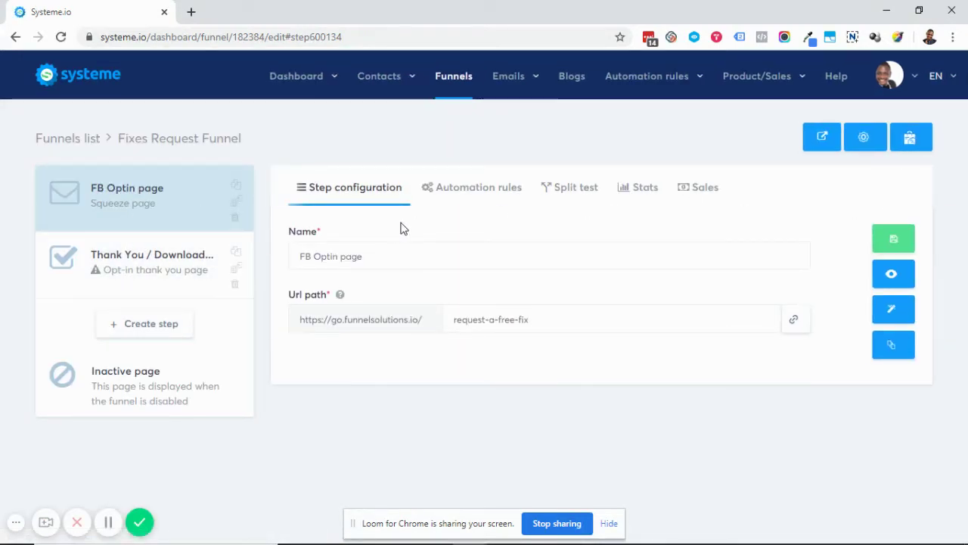
Open the FB Optin page's automation rules and examine their triggers and actions.
{"action": "left_click", "coordinate": [485, 192]}
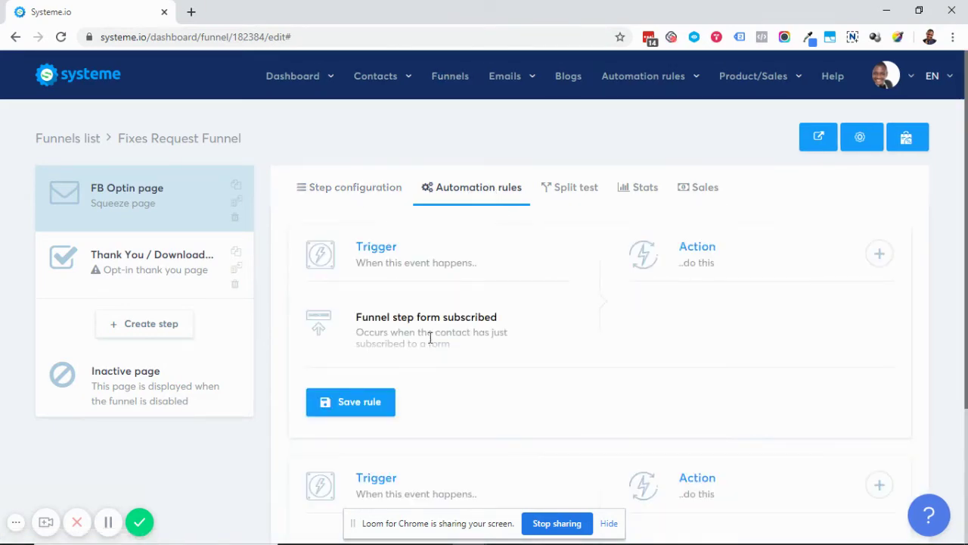
{"action": "scroll", "coordinate": [445, 388], "scroll_direction": "down", "scroll_amount": 3}
{"action": "scroll", "coordinate": [441, 393], "scroll_direction": "up", "scroll_amount": 3}
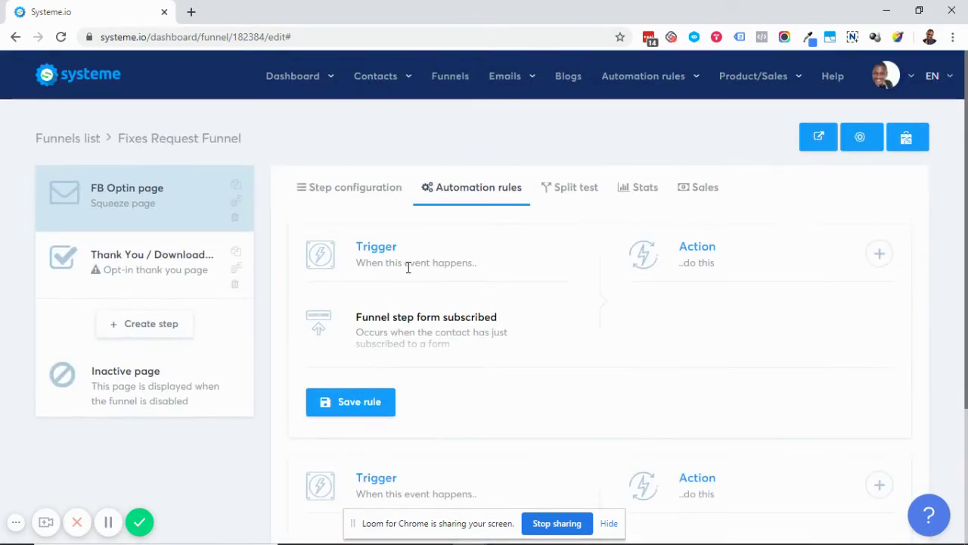
{"action": "scroll", "coordinate": [436, 343], "scroll_direction": "down", "scroll_amount": 3}
{"action": "scroll", "coordinate": [446, 356], "scroll_direction": "up", "scroll_amount": 3}
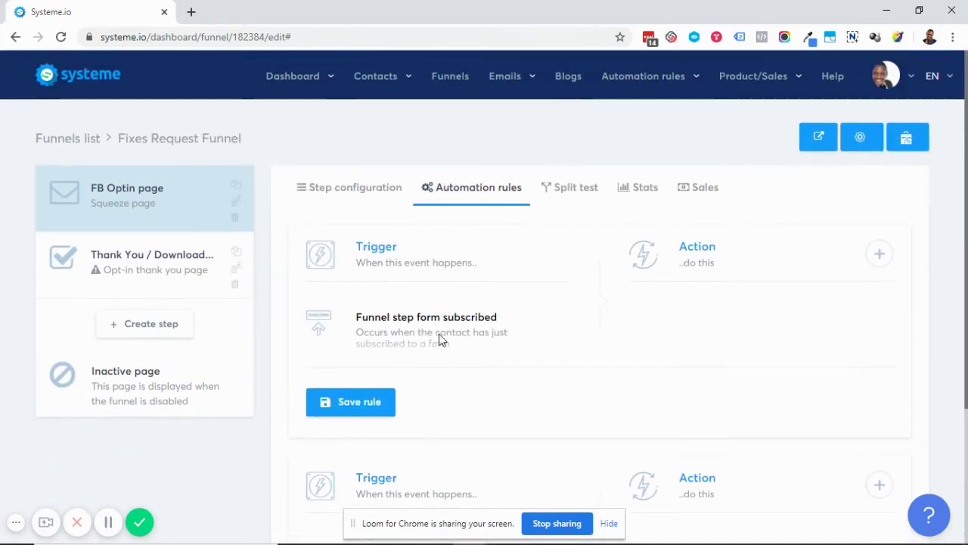
{"action": "scroll", "coordinate": [462, 382], "scroll_direction": "down", "scroll_amount": 3}
{"action": "scroll", "coordinate": [484, 371], "scroll_direction": "up", "scroll_amount": 3}
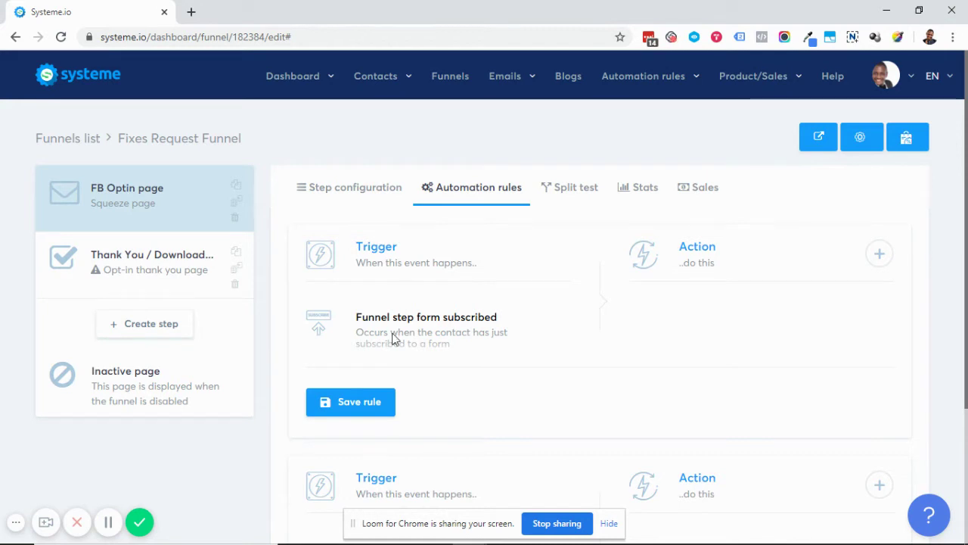
Examine the Funnel step form subscribed and Page visited triggers in the FB Optin page's automation rules.
{"action": "left_click_drag", "start_coordinate": [357, 316], "coordinate": [502, 328]}
{"action": "scroll", "coordinate": [600, 390], "scroll_direction": "down", "scroll_amount": 2}
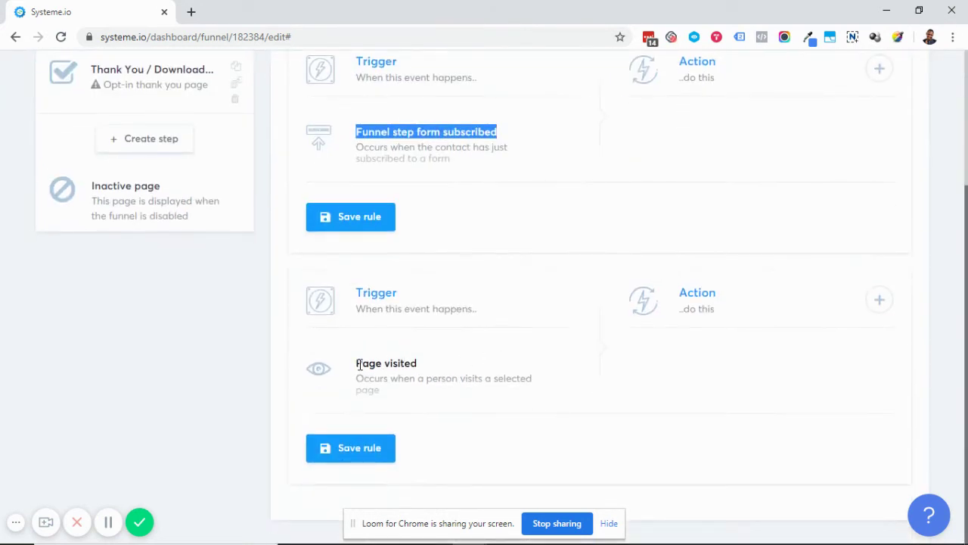
{"action": "left_click_drag", "start_coordinate": [356, 364], "coordinate": [420, 366]}
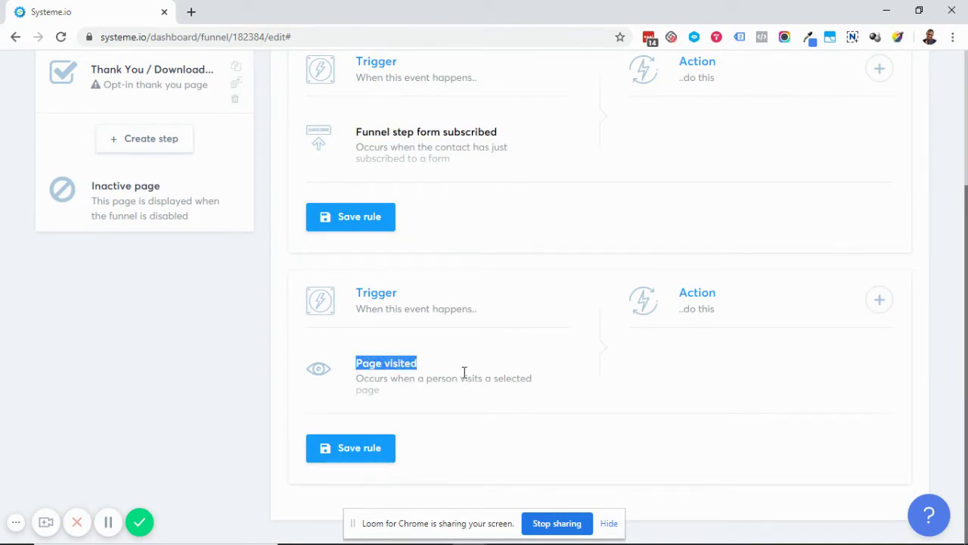
{"action": "left_click", "coordinate": [455, 373]}
{"action": "left_click_drag", "start_coordinate": [357, 363], "coordinate": [414, 366]}
{"action": "left_click", "coordinate": [419, 365]}
{"action": "left_click_drag", "start_coordinate": [357, 363], "coordinate": [505, 371]}
{"action": "scroll", "coordinate": [515, 369], "scroll_direction": "up", "scroll_amount": 3}
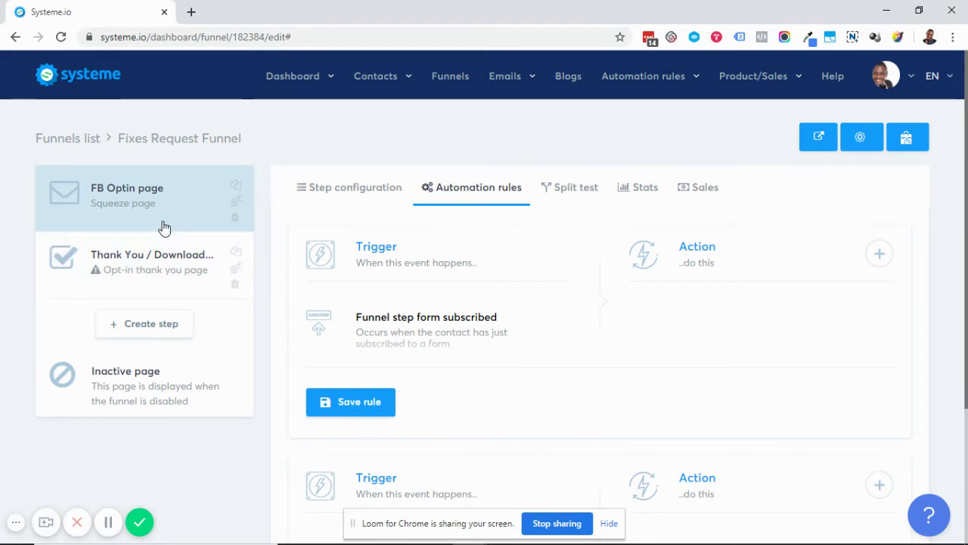
{"action": "left_click_drag", "start_coordinate": [358, 316], "coordinate": [594, 320]}
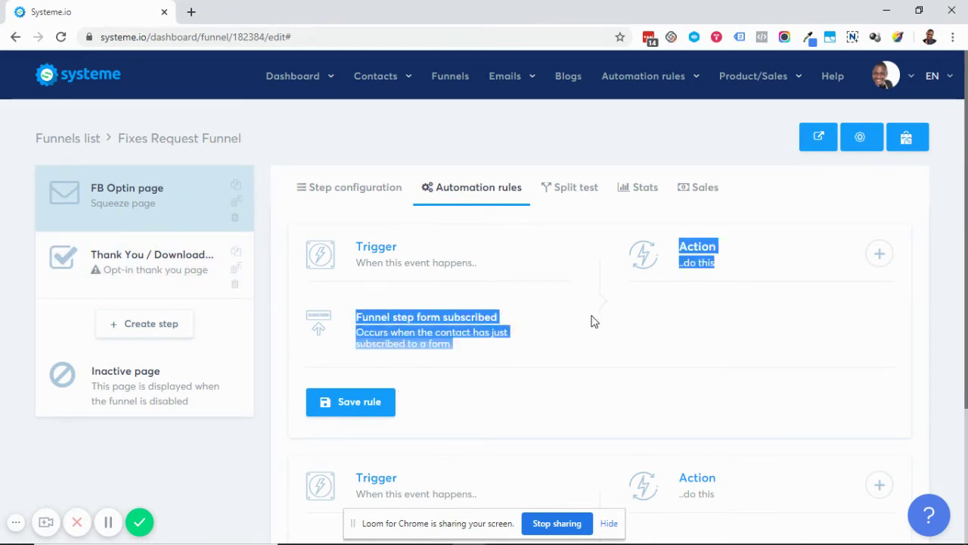
{"action": "left_click", "coordinate": [435, 285]}
{"action": "left_click_drag", "start_coordinate": [356, 316], "coordinate": [527, 321]}
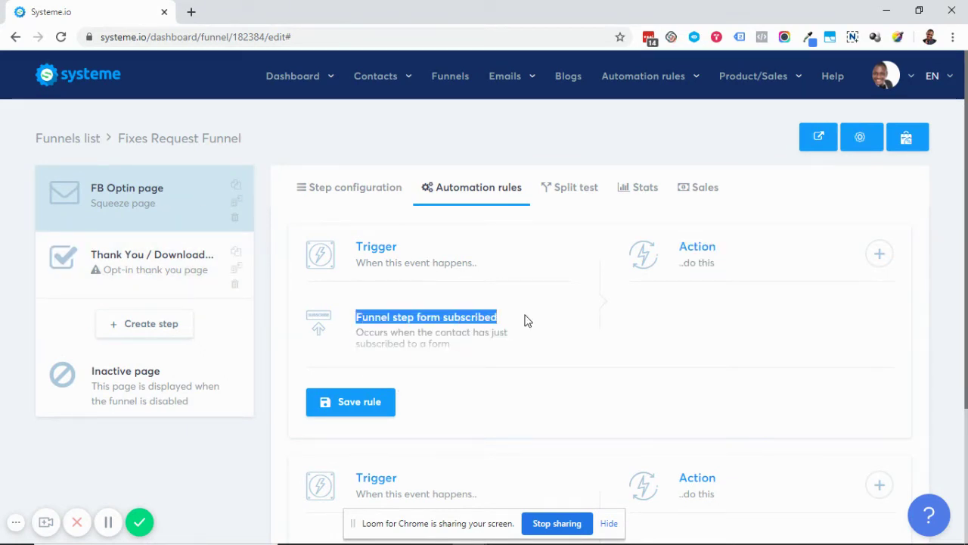
Add an Add a tag action with the Custom Ticket Request tag to the Funnel step form subscribed trigger and save the rule.
{"action": "left_click", "coordinate": [878, 252]}
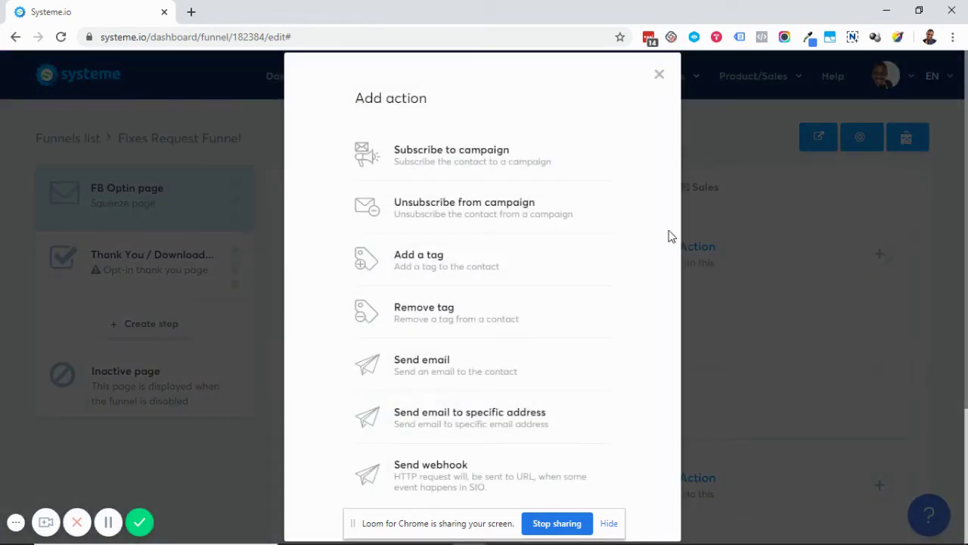
{"action": "left_click", "coordinate": [656, 77]}
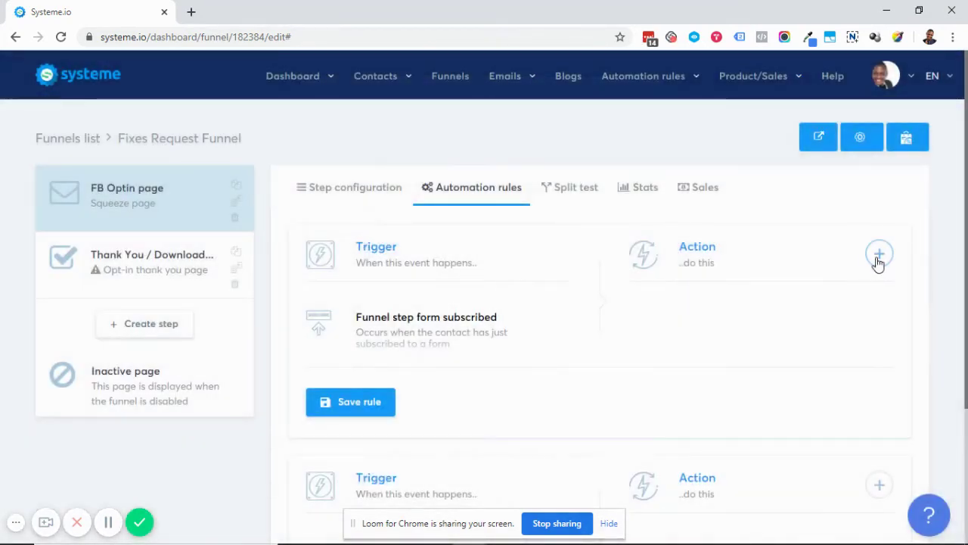
{"action": "left_click", "coordinate": [880, 255]}
{"action": "scroll", "coordinate": [480, 372], "scroll_direction": "down", "scroll_amount": 3}
{"action": "scroll", "coordinate": [484, 406], "scroll_direction": "up", "scroll_amount": 3}
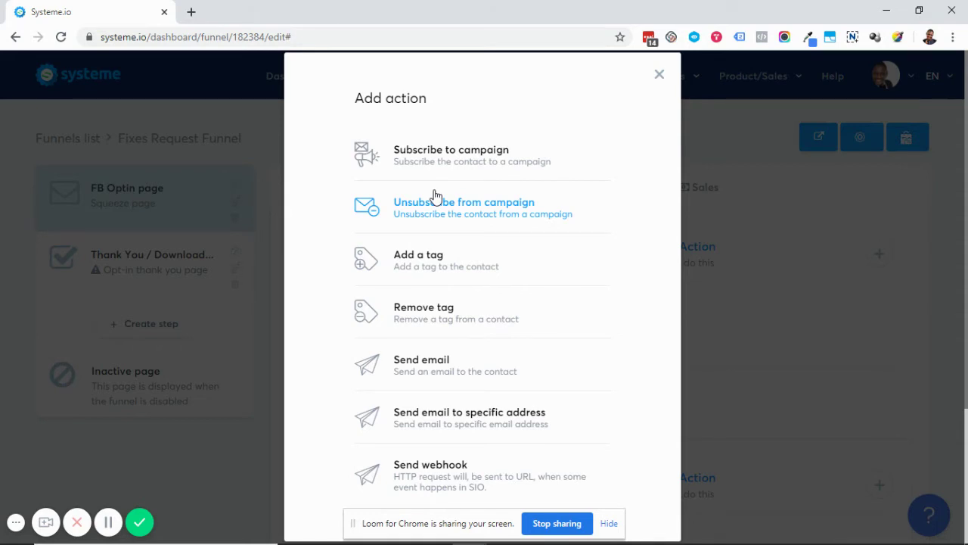
{"action": "left_click", "coordinate": [429, 270]}
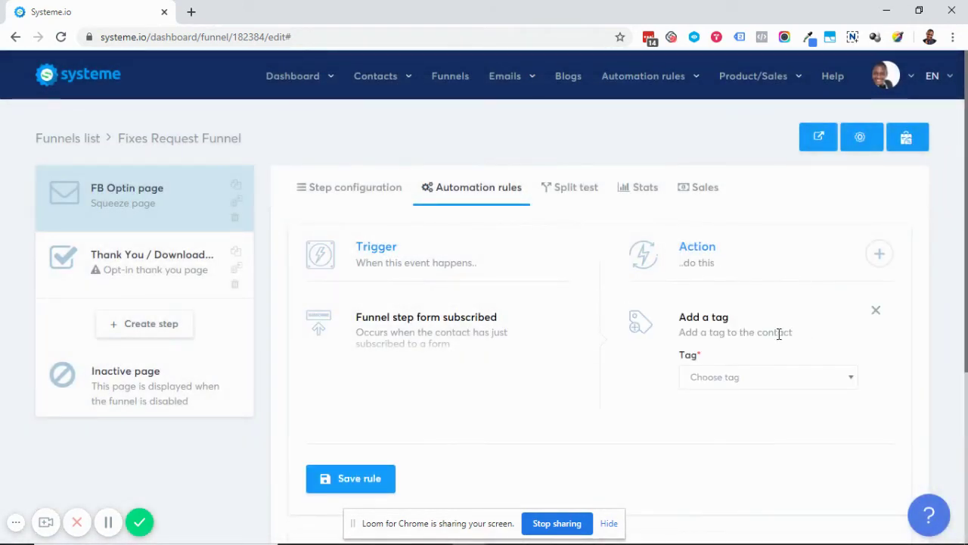
{"action": "left_click", "coordinate": [757, 384]}
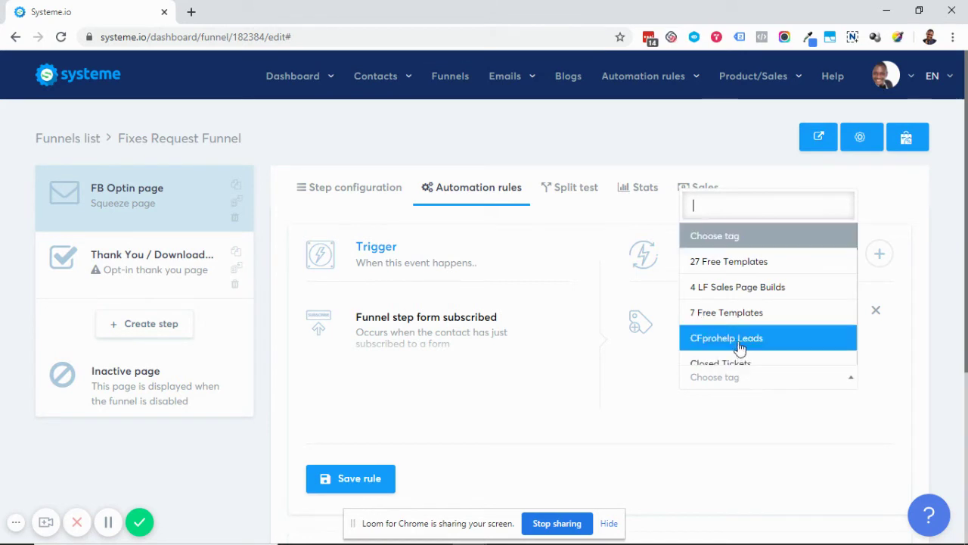
{"action": "scroll", "coordinate": [781, 325], "scroll_direction": "down", "scroll_amount": 2}
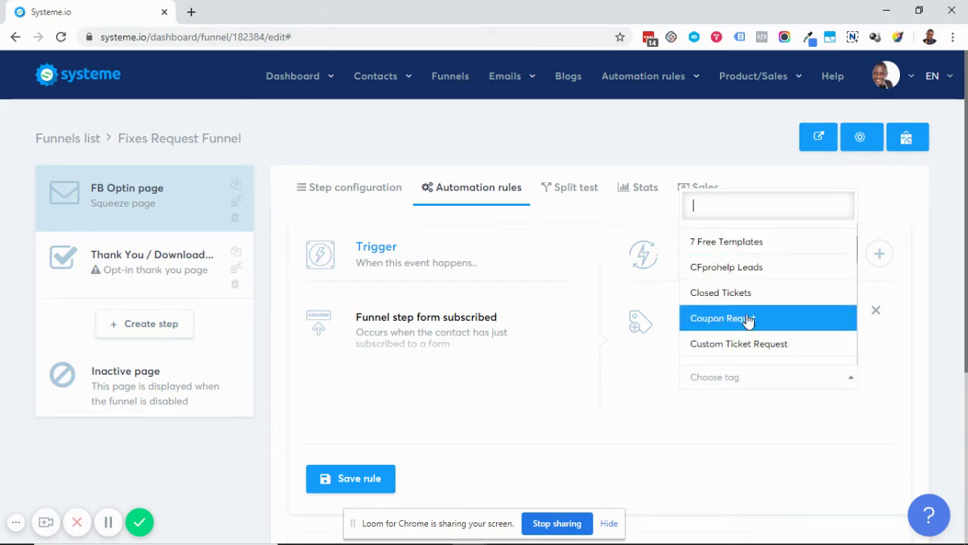
{"action": "scroll", "coordinate": [757, 331], "scroll_direction": "down", "scroll_amount": 2}
{"action": "left_click", "coordinate": [722, 275]}
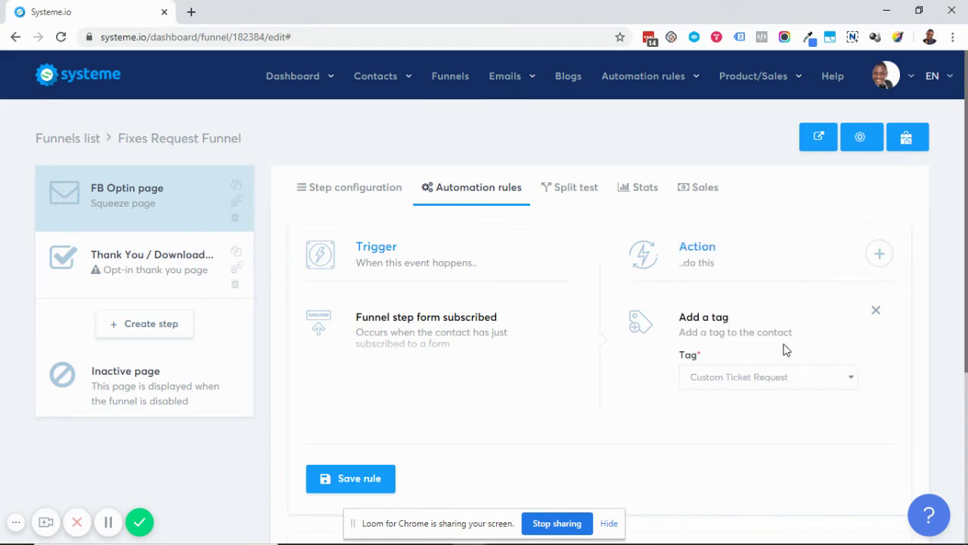
{"action": "left_click", "coordinate": [363, 477]}
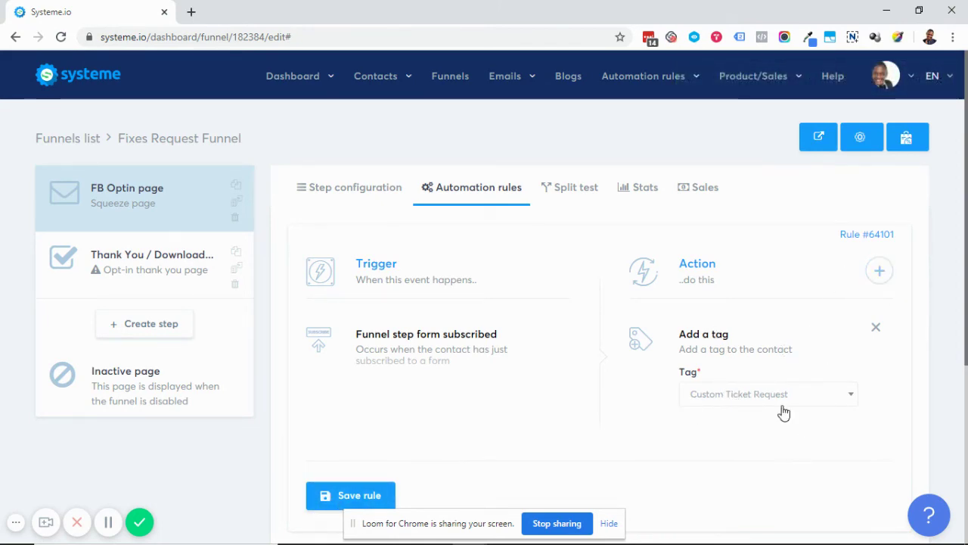
Add a Subscribe to campaign action with the New Ticket Request campaign to the form subscription rule and save it.
{"action": "left_click", "coordinate": [876, 270]}
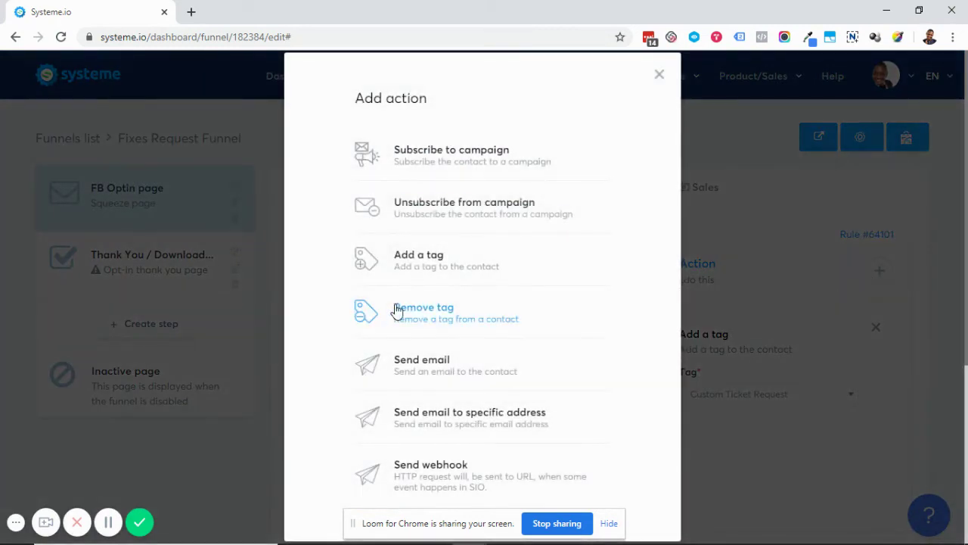
{"action": "key", "text": "Escape"}
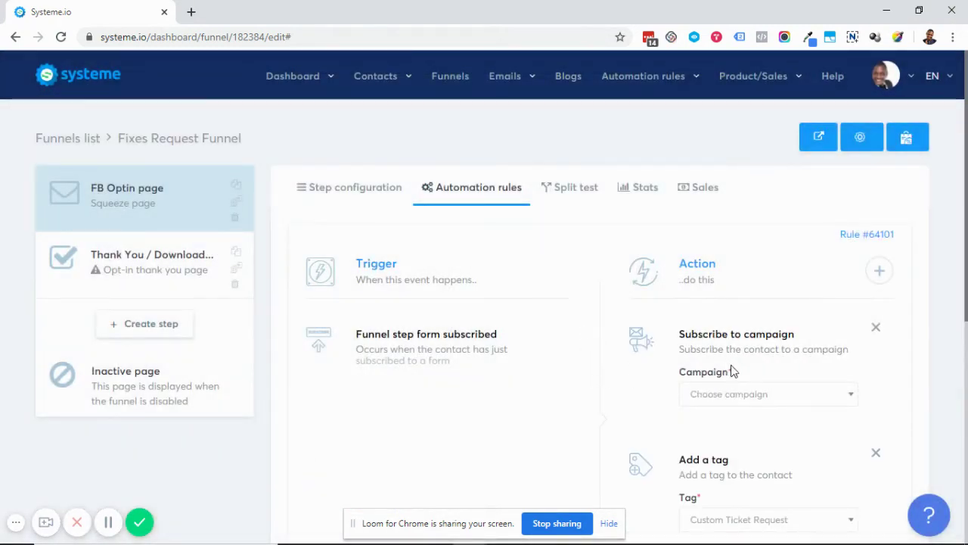
{"action": "left_click", "coordinate": [746, 399]}
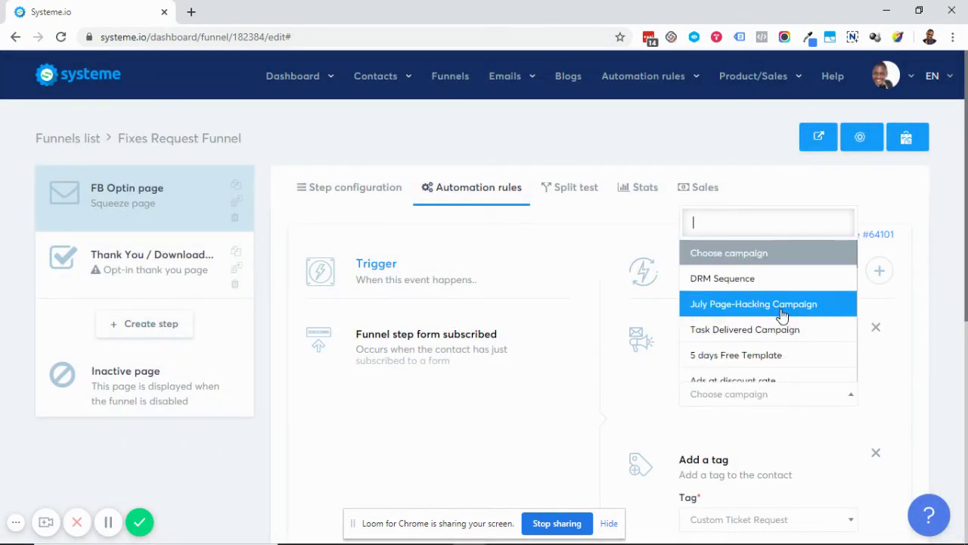
{"action": "scroll", "coordinate": [781, 312], "scroll_direction": "down", "scroll_amount": 1}
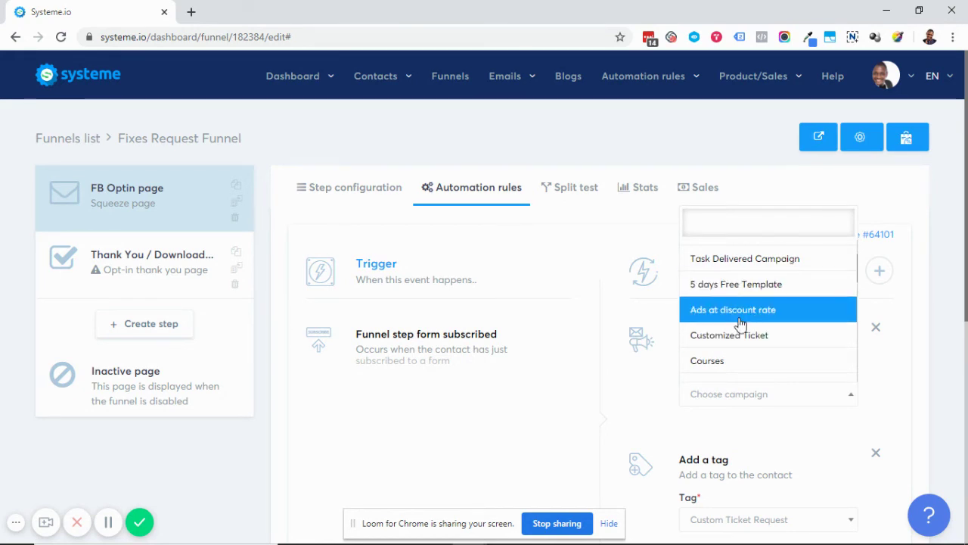
{"action": "scroll", "coordinate": [741, 325], "scroll_direction": "up", "scroll_amount": 1}
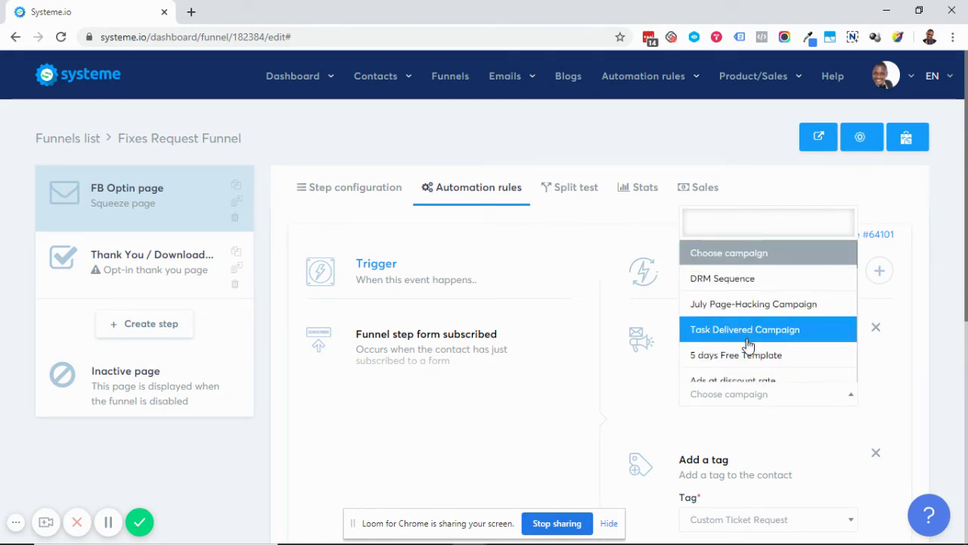
{"action": "scroll", "coordinate": [748, 344], "scroll_direction": "down", "scroll_amount": 3}
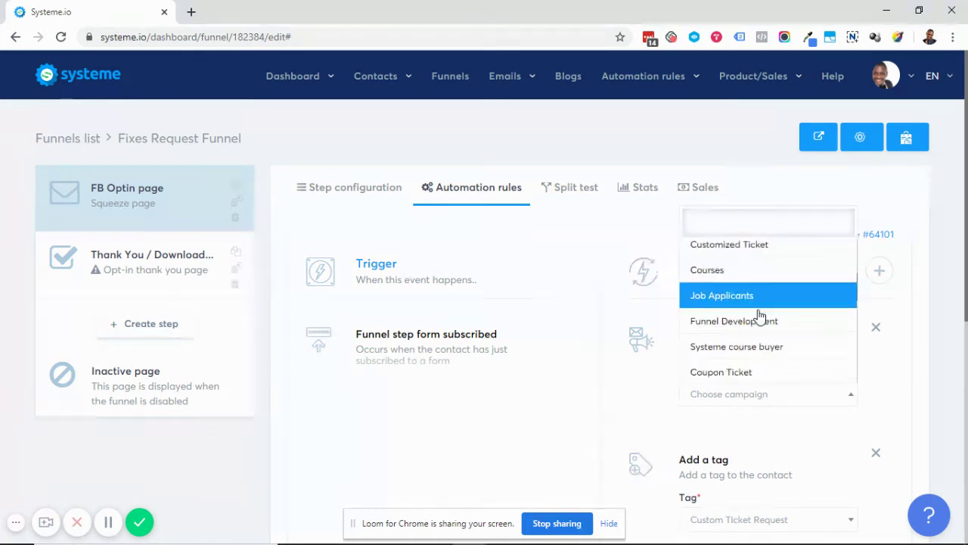
{"action": "scroll", "coordinate": [760, 318], "scroll_direction": "down", "scroll_amount": 5}
{"action": "scroll", "coordinate": [746, 328], "scroll_direction": "up", "scroll_amount": 1}
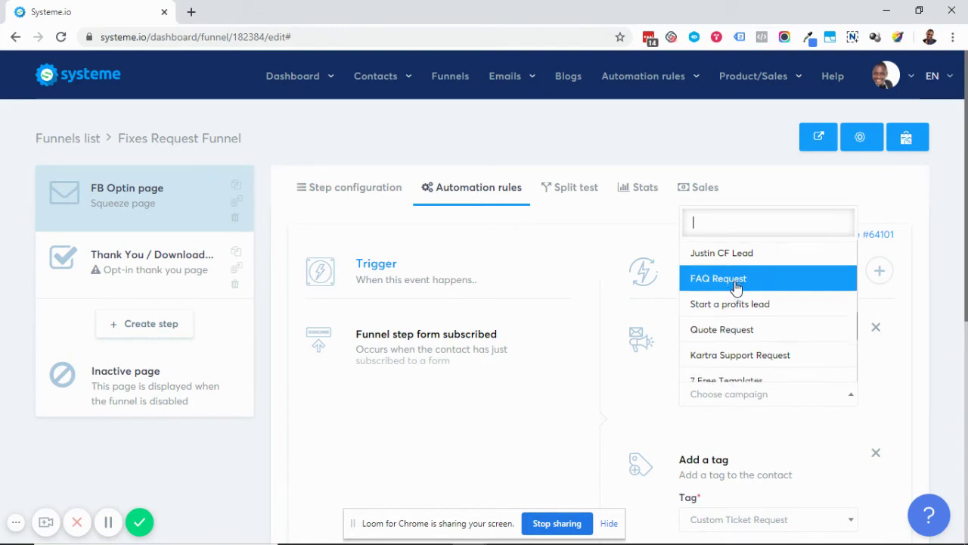
{"action": "scroll", "coordinate": [745, 299], "scroll_direction": "down", "scroll_amount": 4}
{"action": "scroll", "coordinate": [756, 315], "scroll_direction": "down", "scroll_amount": 2}
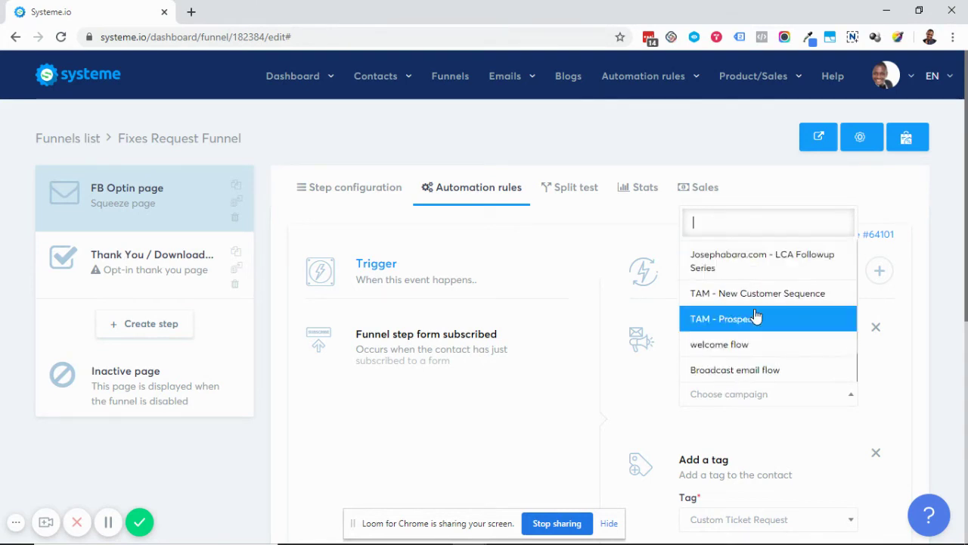
{"action": "scroll", "coordinate": [756, 318], "scroll_direction": "up", "scroll_amount": 6}
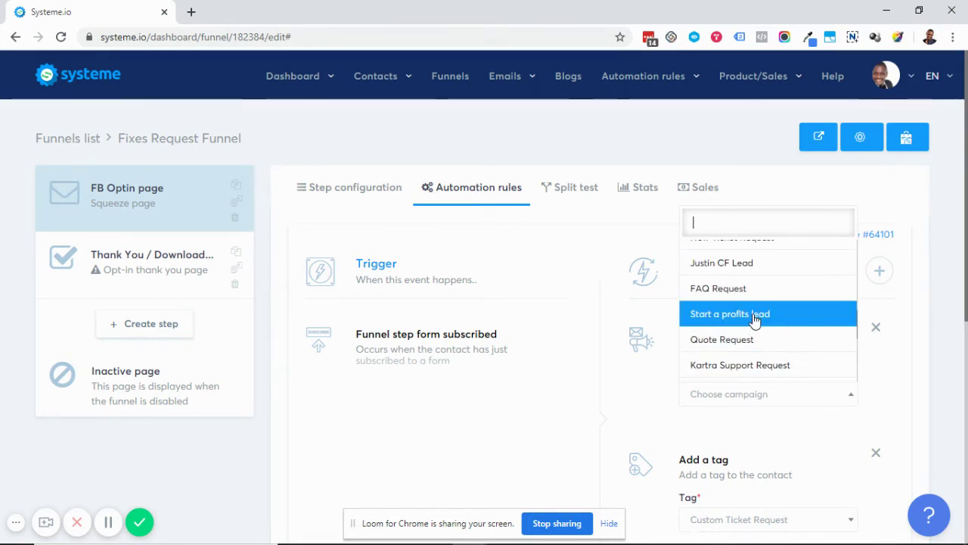
{"action": "scroll", "coordinate": [751, 320], "scroll_direction": "up", "scroll_amount": 2}
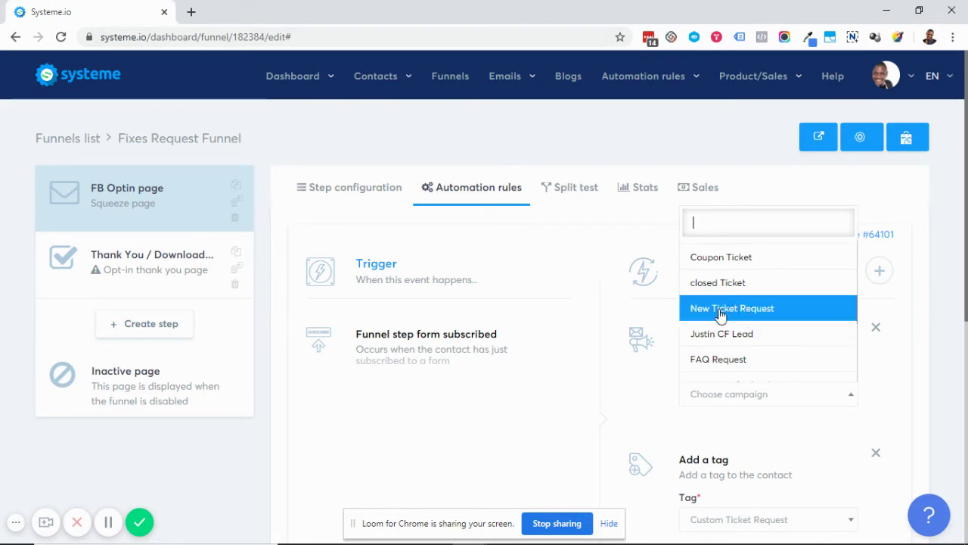
{"action": "left_click", "coordinate": [722, 314]}
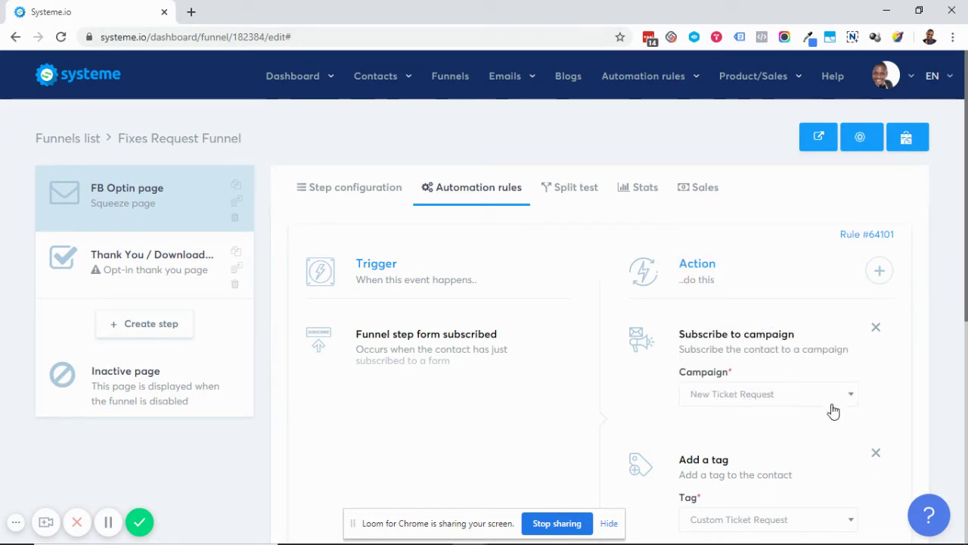
{"action": "scroll", "coordinate": [530, 446], "scroll_direction": "down", "scroll_amount": 2}
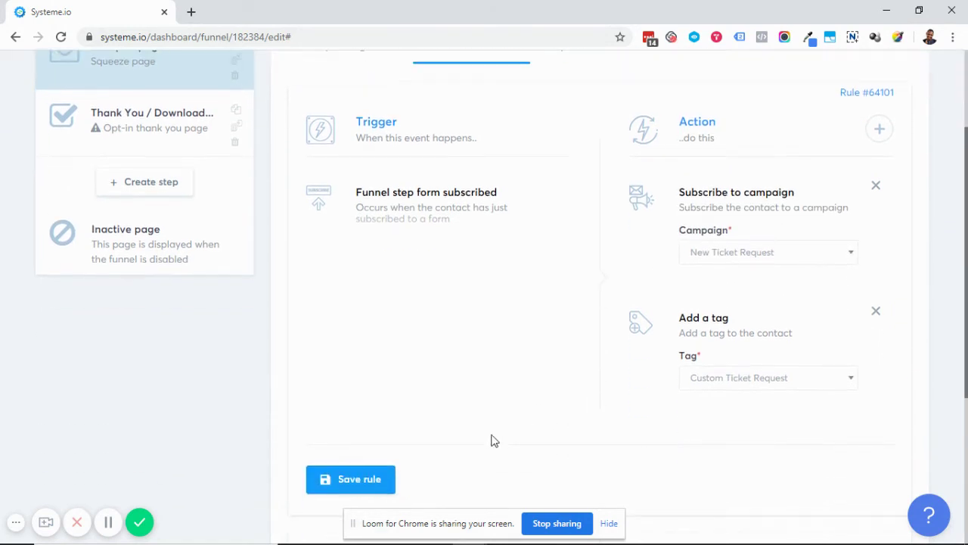
{"action": "left_click", "coordinate": [339, 492]}
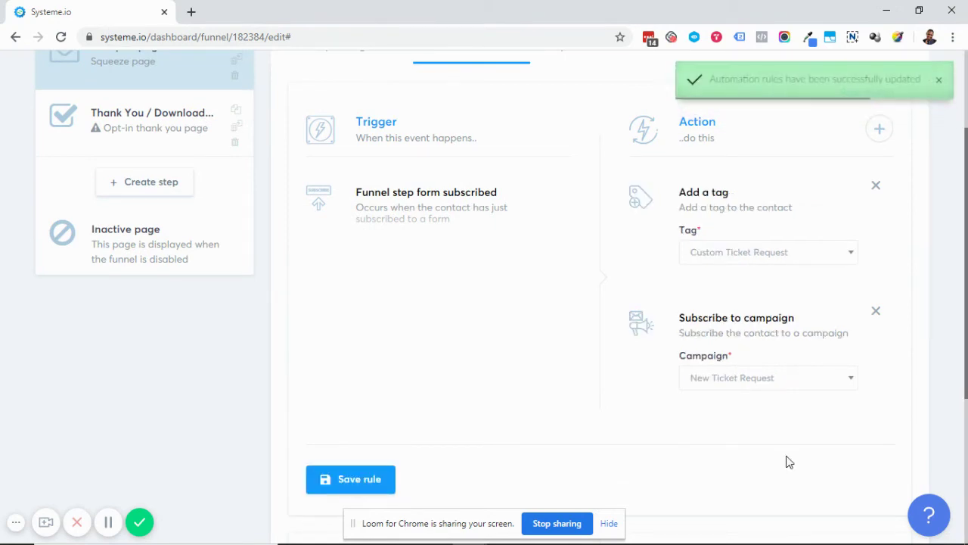
Reopen the FB Optin page's automation rules and check the form subscription rule's trigger and saved actions.
{"action": "scroll", "coordinate": [605, 348], "scroll_direction": "up", "scroll_amount": 2}
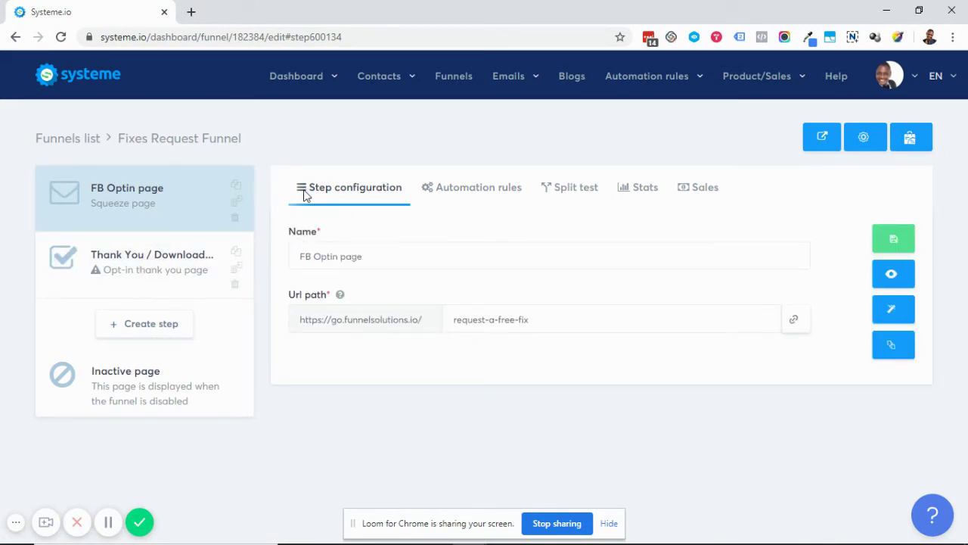
{"action": "left_click", "coordinate": [479, 191]}
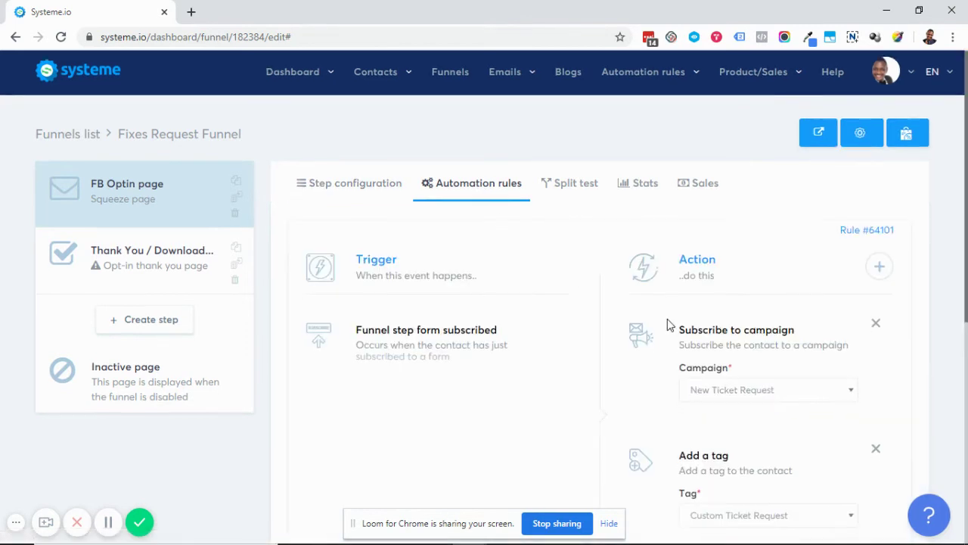
{"action": "scroll", "coordinate": [791, 232], "scroll_direction": "down", "scroll_amount": 3}
{"action": "scroll", "coordinate": [821, 295], "scroll_direction": "up", "scroll_amount": 2}
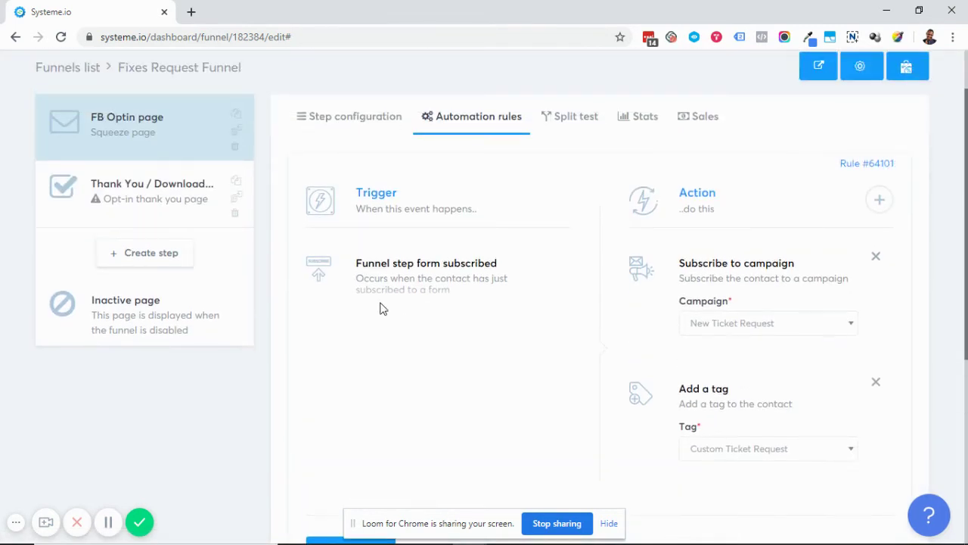
{"action": "left_click_drag", "start_coordinate": [358, 262], "coordinate": [496, 262]}
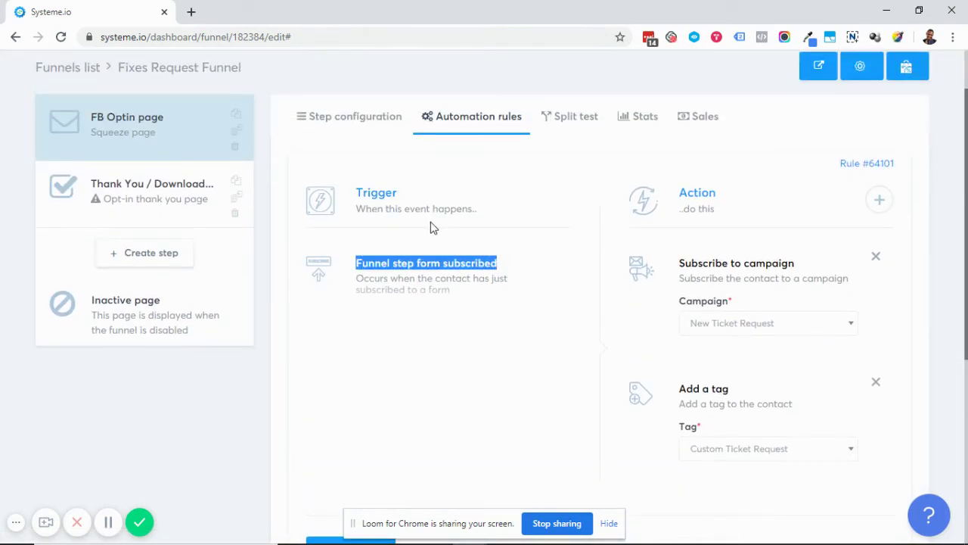
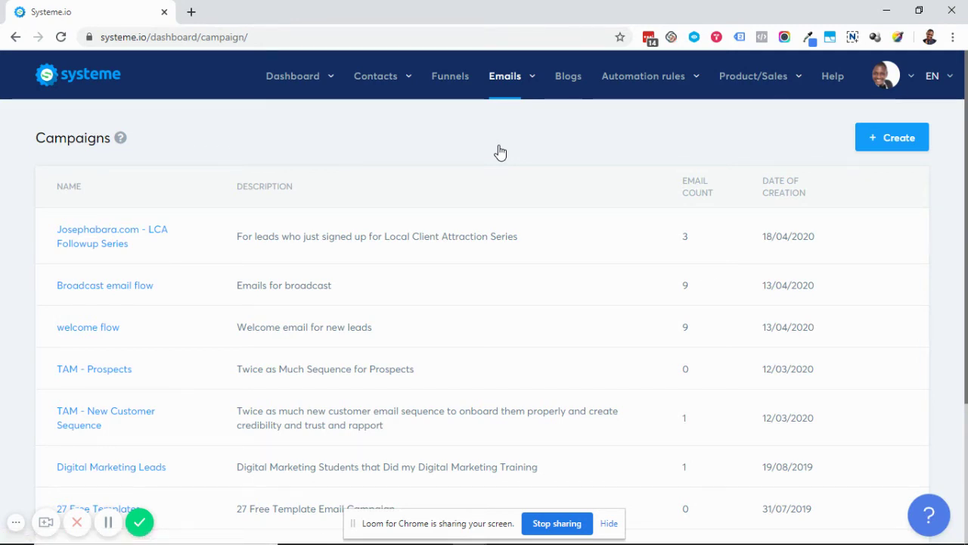
Open the New Ticket Request campaign from the second page of the email campaigns list and start a new email in it.
{"action": "scroll", "coordinate": [484, 318], "scroll_direction": "down", "scroll_amount": 3}
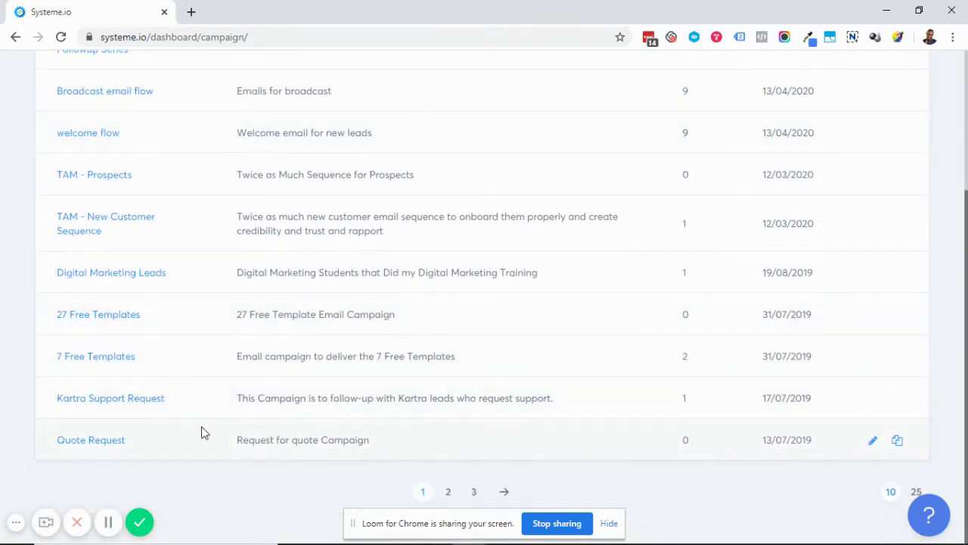
{"action": "left_click", "coordinate": [447, 492]}
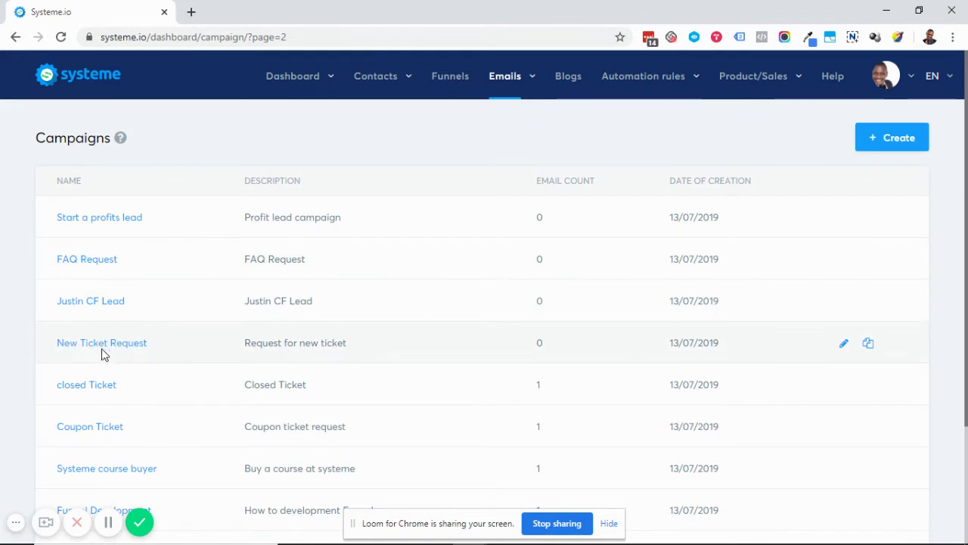
{"action": "left_click", "coordinate": [129, 343]}
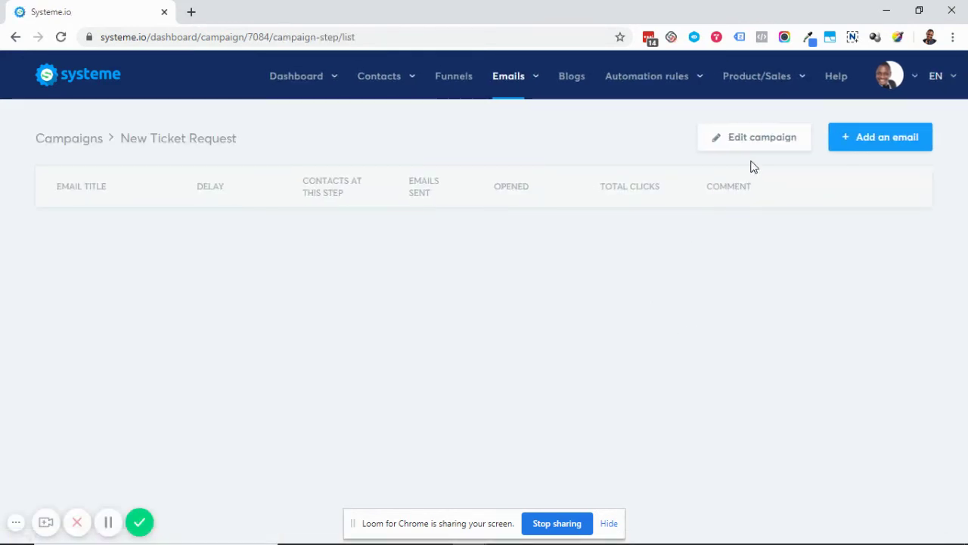
{"action": "left_click", "coordinate": [880, 133]}
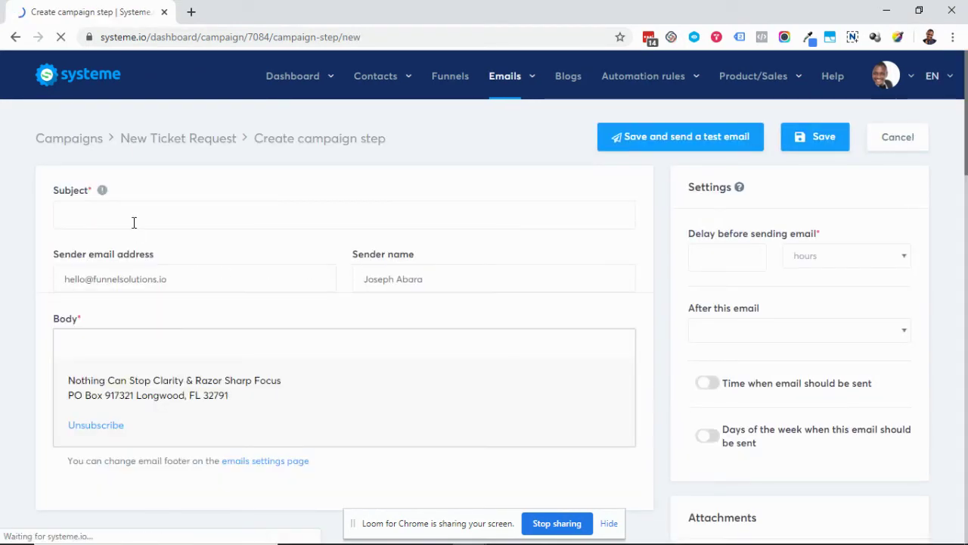
{"action": "left_click", "coordinate": [136, 217]}
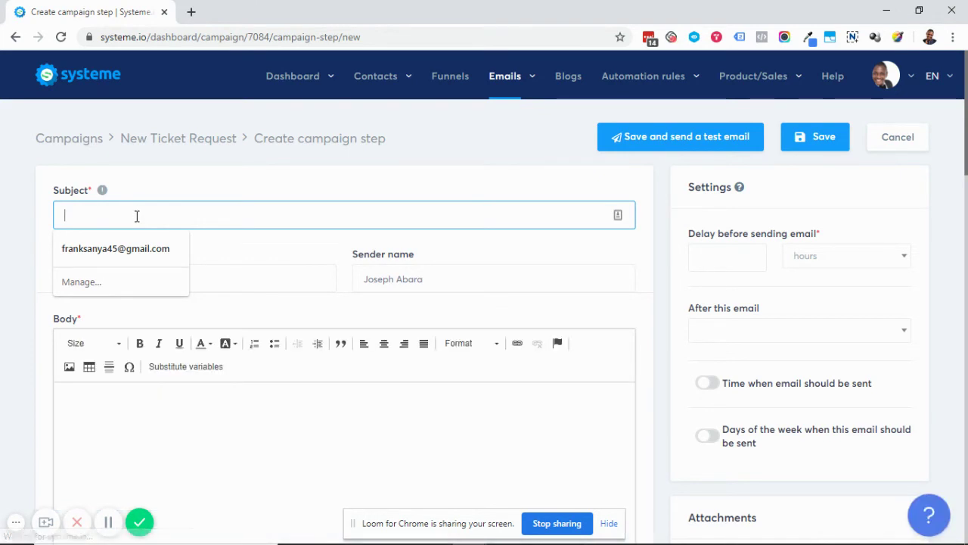
{"action": "left_click", "coordinate": [883, 148]}
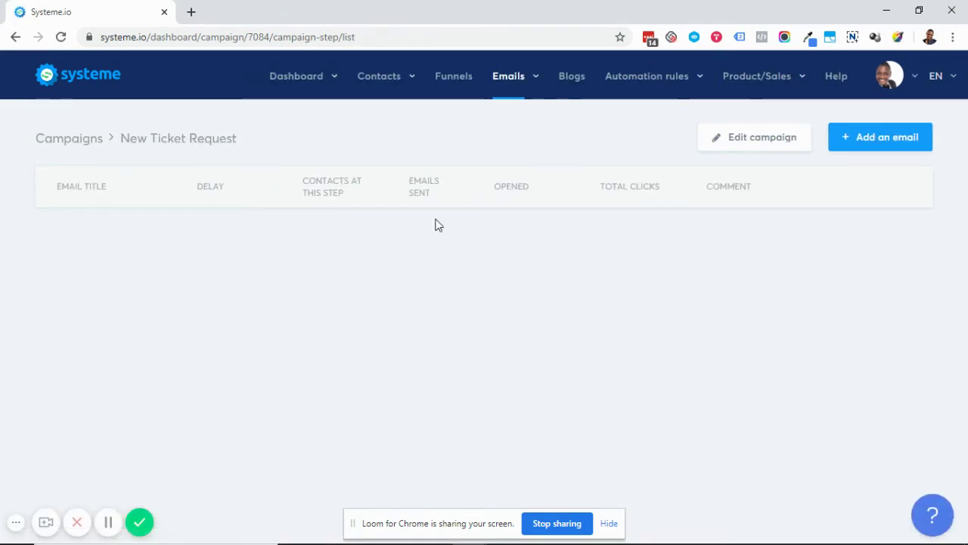
{"action": "left_click", "coordinate": [879, 148]}
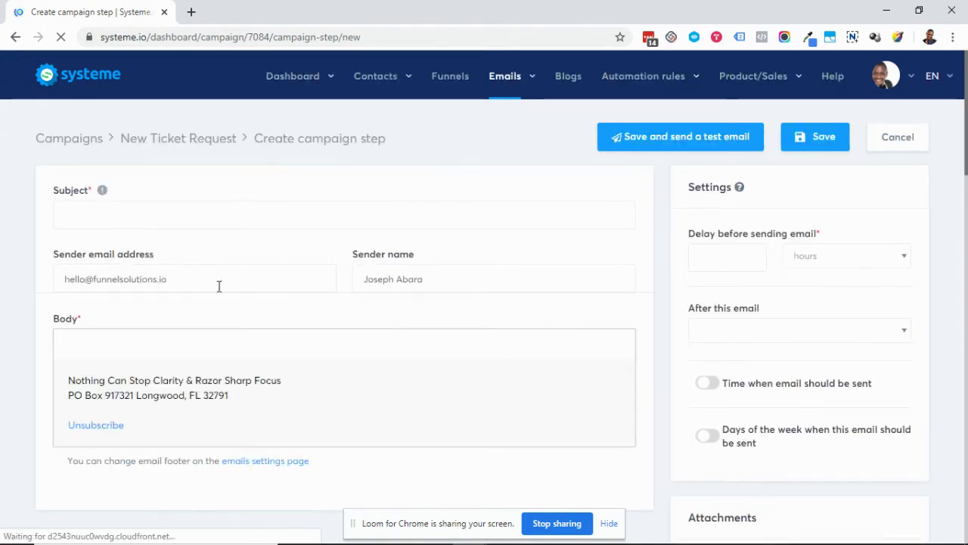
Set the new campaign email's subject to "Your Ticket has been received".
{"action": "left_click", "coordinate": [94, 208]}
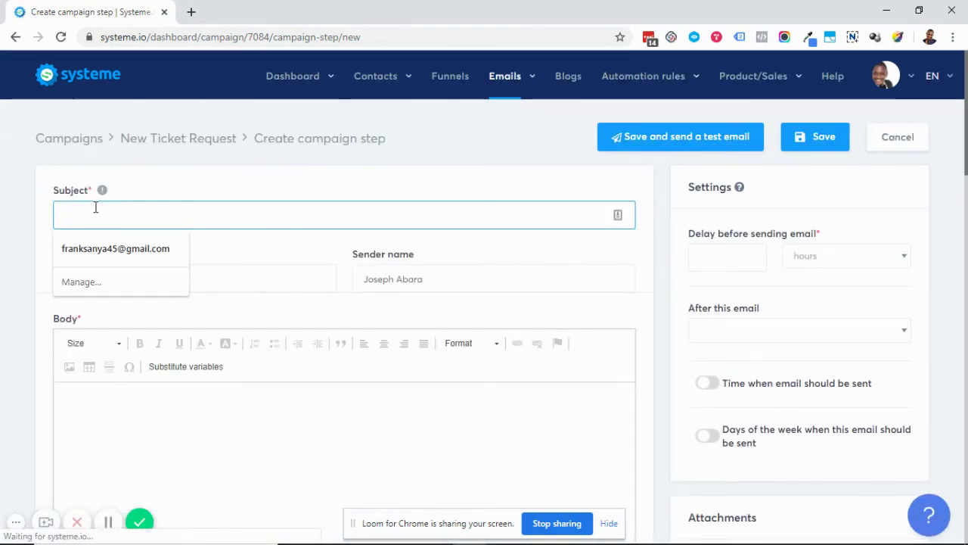
{"action": "type", "text": "Your Tick"}
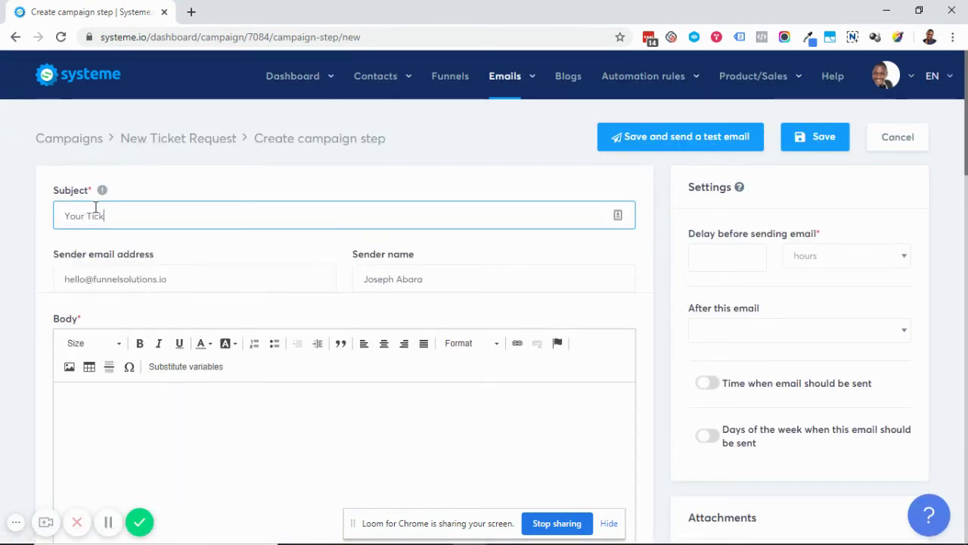
{"action": "type", "text": "et REqu"}
{"action": "key", "text": "BackSpace"}
{"action": "type", "text": "has "}
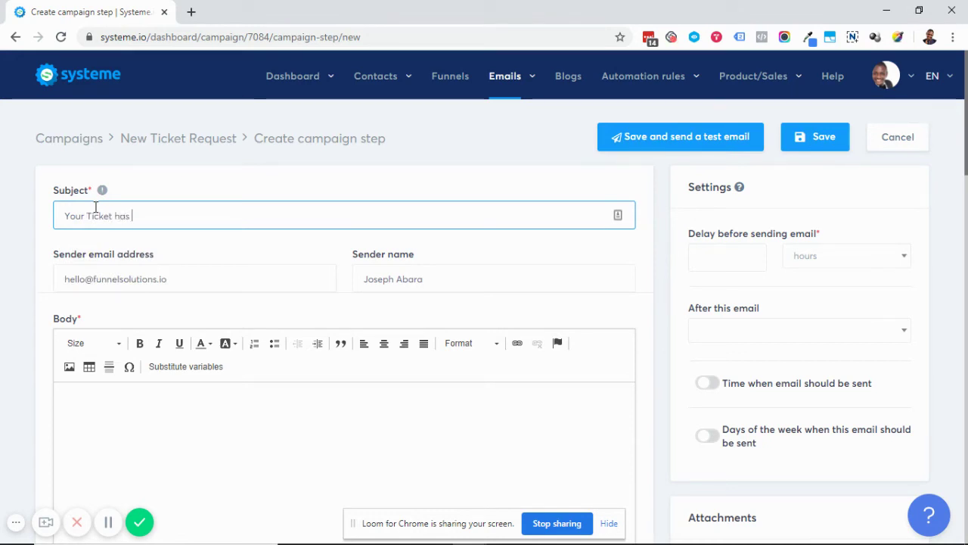
{"action": "type", "text": "been received"}
{"action": "left_click", "coordinate": [76, 278]}
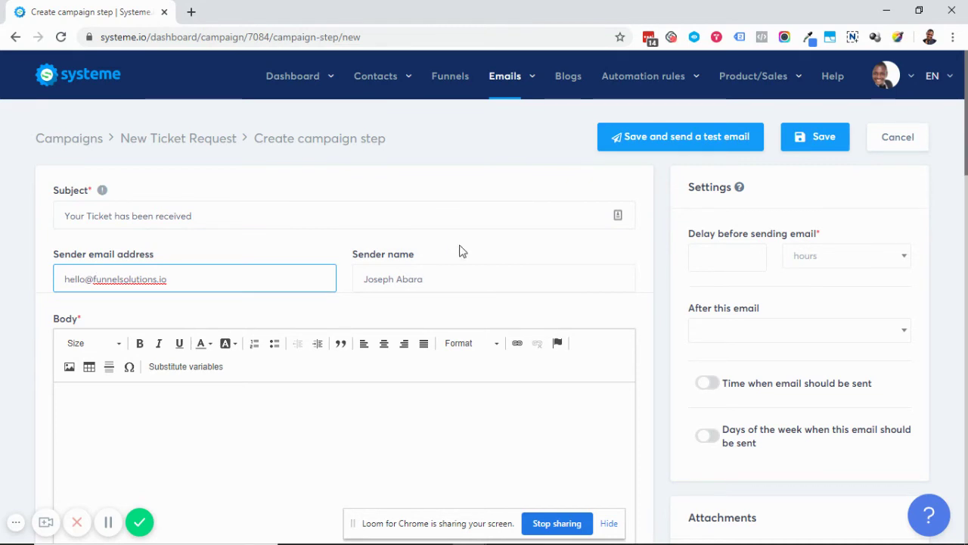
{"action": "left_click_drag", "start_coordinate": [219, 272], "coordinate": [65, 277]}
{"action": "left_click", "coordinate": [119, 279]}
{"action": "left_click_drag", "start_coordinate": [183, 265], "coordinate": [17, 275]}
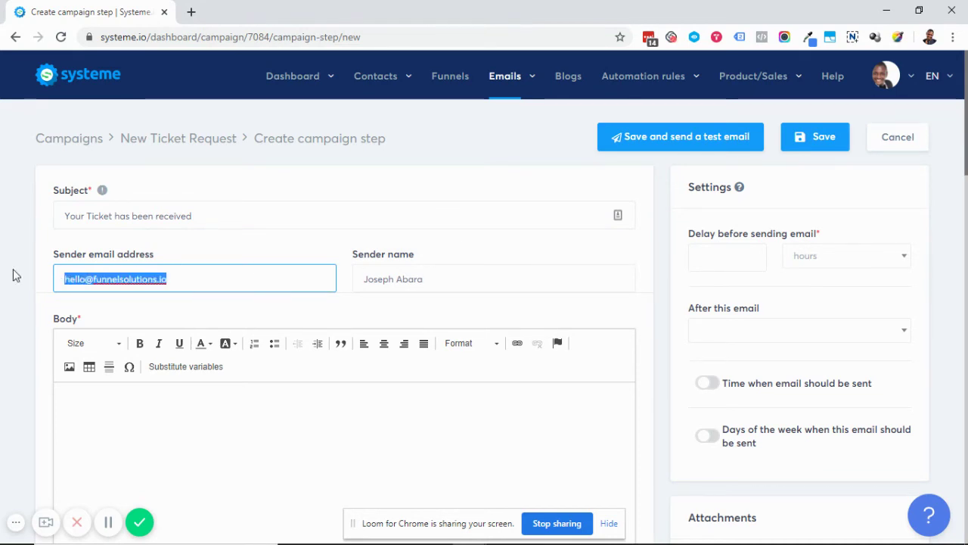
Set the delay before sending the ticket confirmation email to 0 days.
{"action": "left_click", "coordinate": [747, 261]}
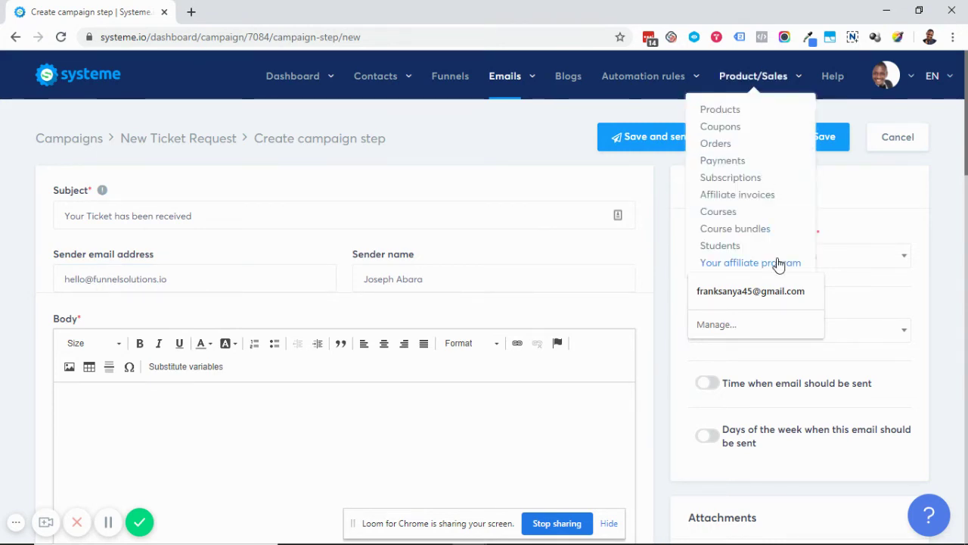
{"action": "type", "text": "0"}
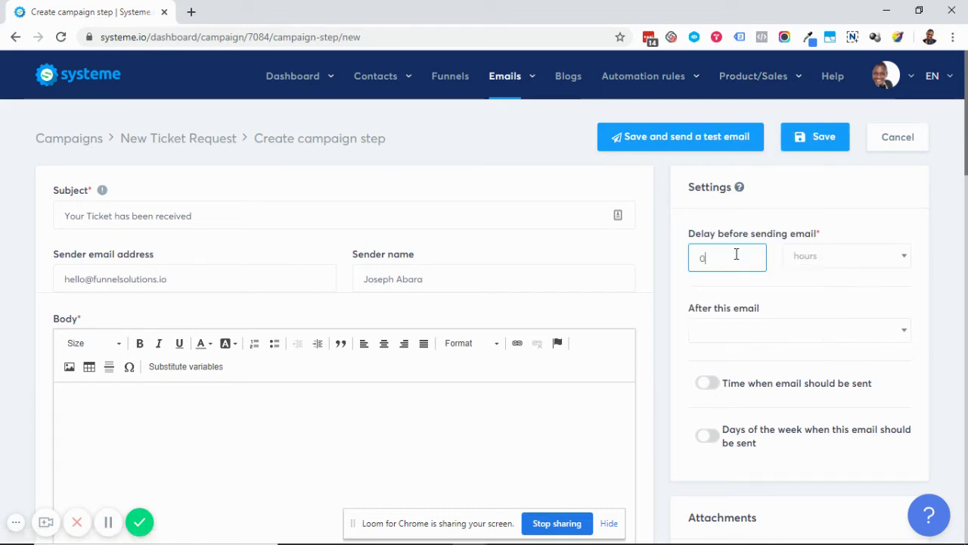
{"action": "left_click", "coordinate": [829, 250]}
{"action": "left_click", "coordinate": [822, 301]}
{"action": "left_click", "coordinate": [436, 280]}
Begin the email body with the greeting "Hey {first_name}," using the first name substitute copied from the available substitutes.
{"action": "scroll", "coordinate": [448, 323], "scroll_direction": "down", "scroll_amount": 2}
{"action": "left_click", "coordinate": [164, 285]}
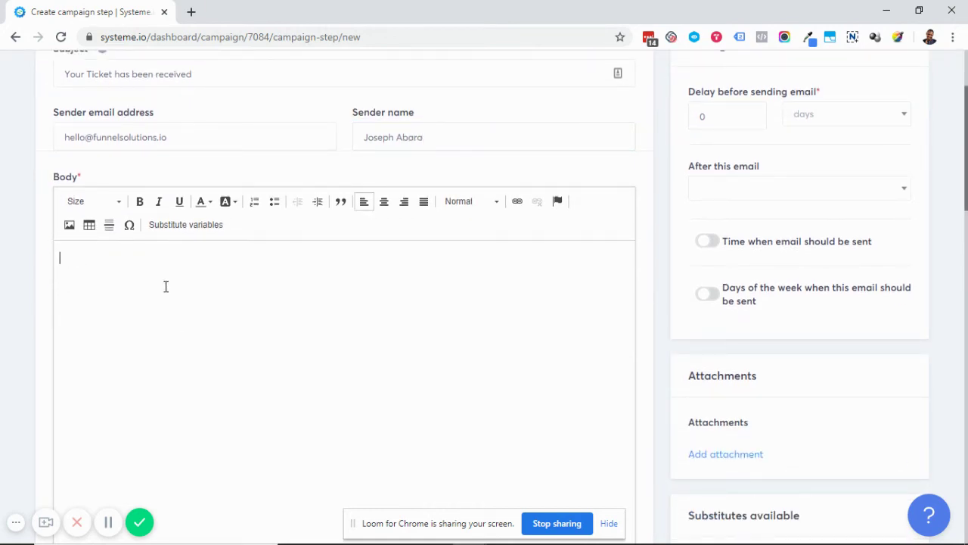
{"action": "type", "text": "Hey"}
{"action": "scroll", "coordinate": [597, 298], "scroll_direction": "down", "scroll_amount": 5}
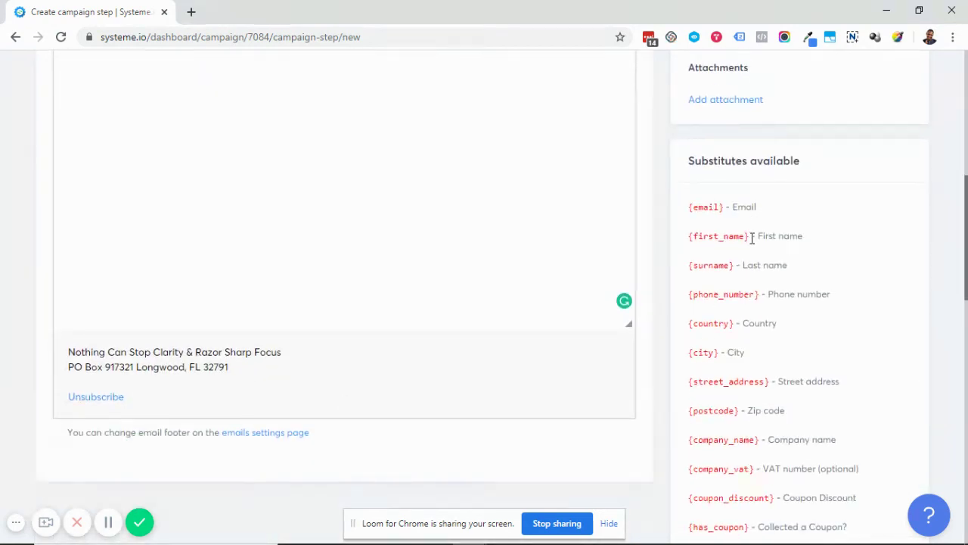
{"action": "left_click_drag", "start_coordinate": [750, 235], "coordinate": [690, 244]}
{"action": "key", "text": "ctrl+c"}
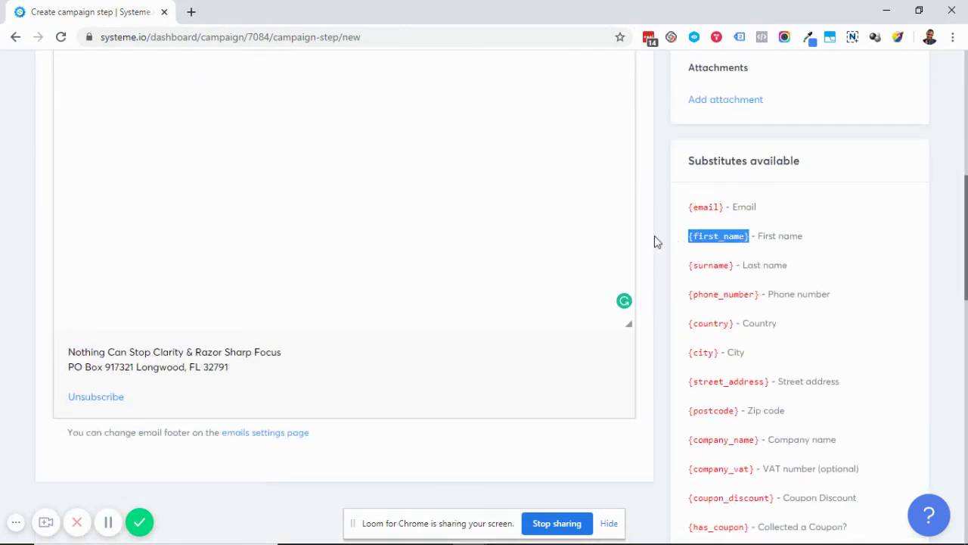
{"action": "scroll", "coordinate": [402, 184], "scroll_direction": "up", "scroll_amount": 5}
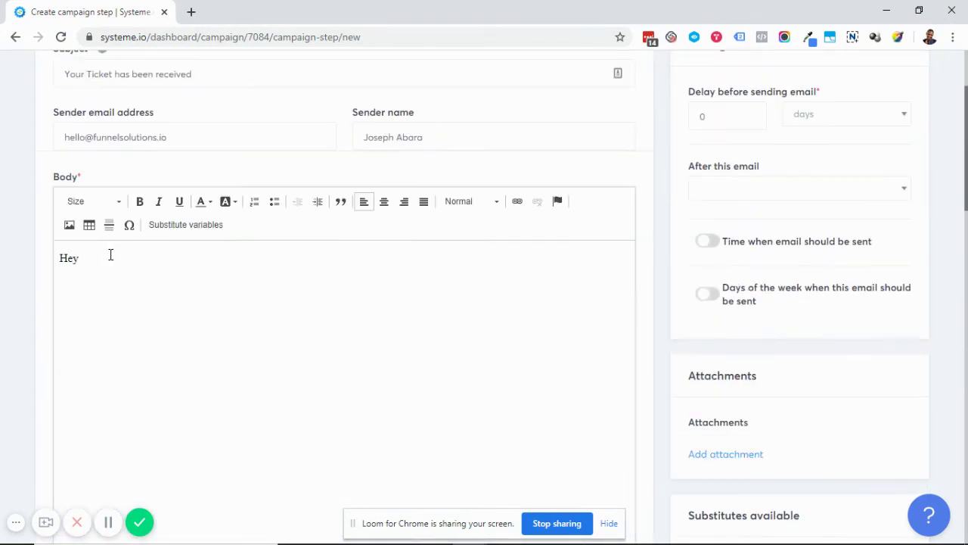
{"action": "left_click", "coordinate": [111, 258]}
{"action": "key", "text": "ctrl+v"}
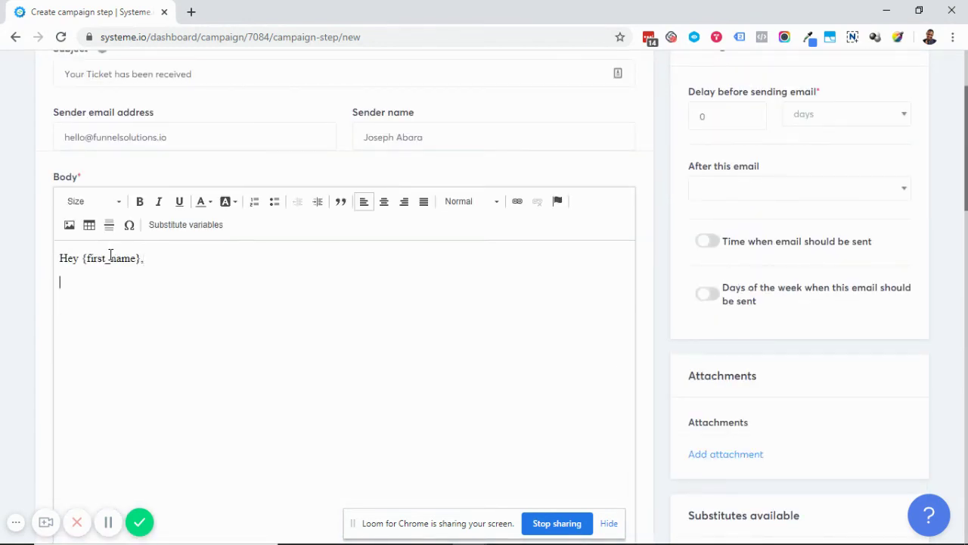
Write the body thanking the contact for the request, promising a reply in less than an hour, sign it with the sender's name and save the email.
{"action": "type", "text": "Thank you for request our service."}
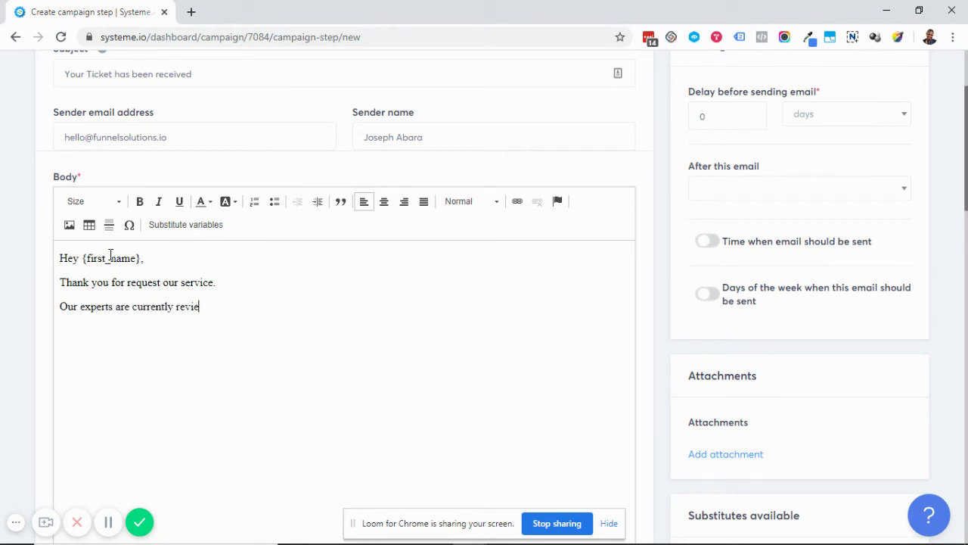
{"action": "type", "text": "wing your task and we will get back to you in less than an hour."}
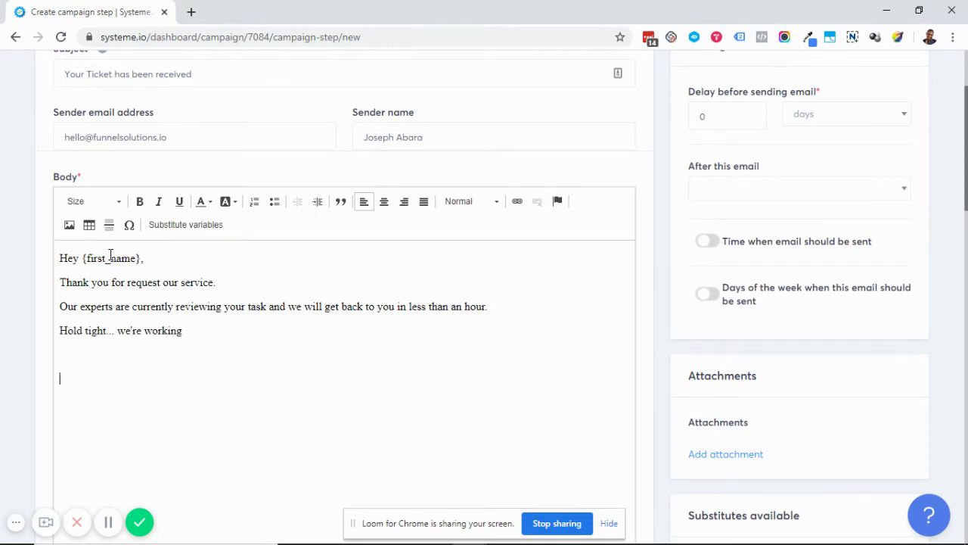
{"action": "type", "text": "nks"}
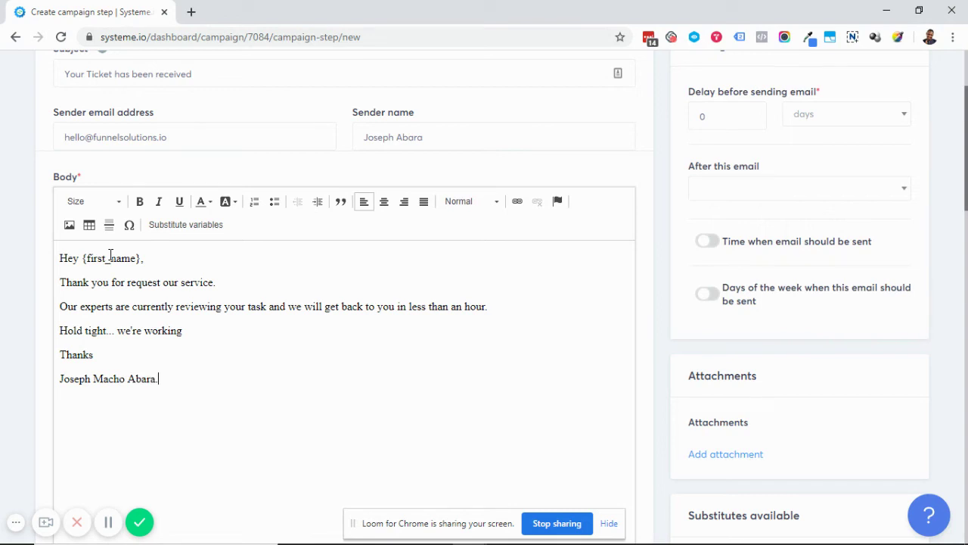
{"action": "scroll", "coordinate": [223, 242], "scroll_direction": "down", "scroll_amount": 2}
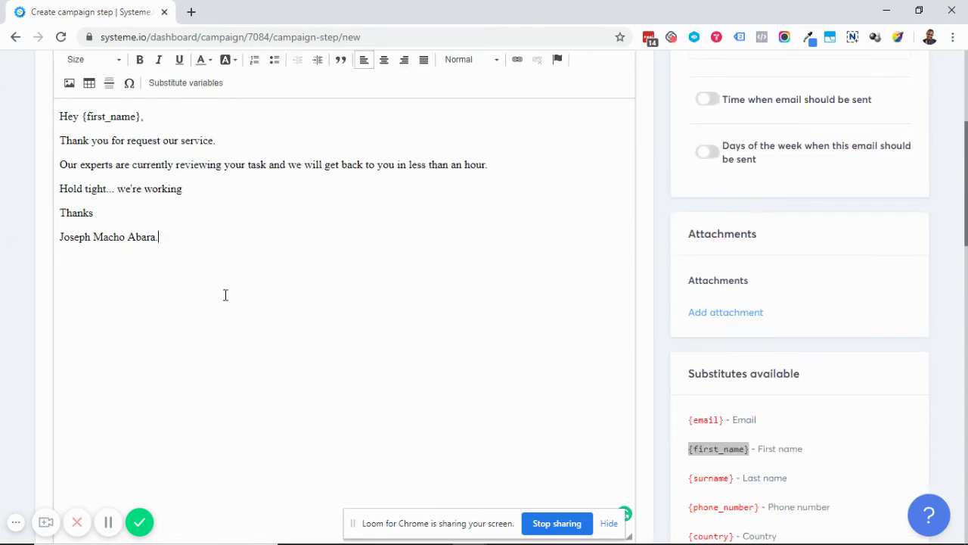
{"action": "scroll", "coordinate": [225, 295], "scroll_direction": "up", "scroll_amount": 4}
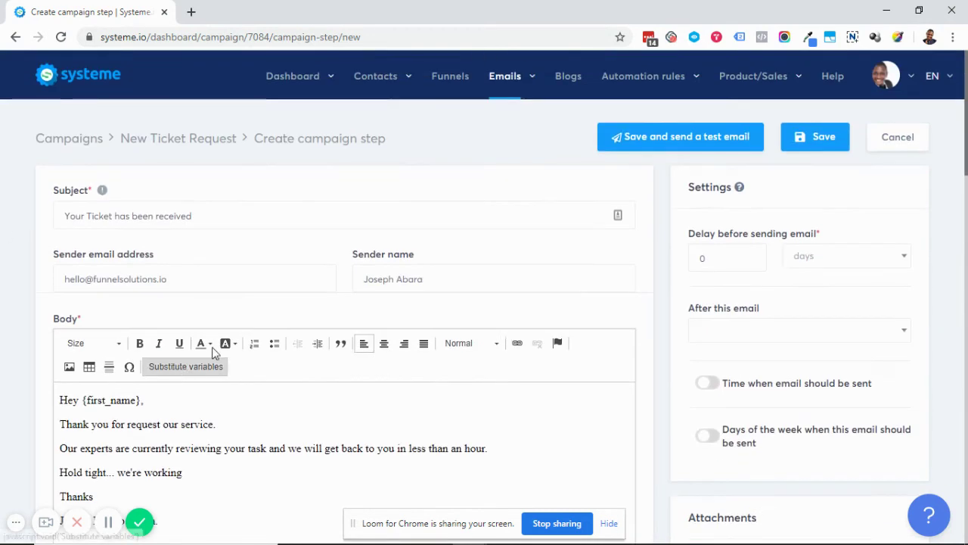
{"action": "left_click", "coordinate": [806, 137]}
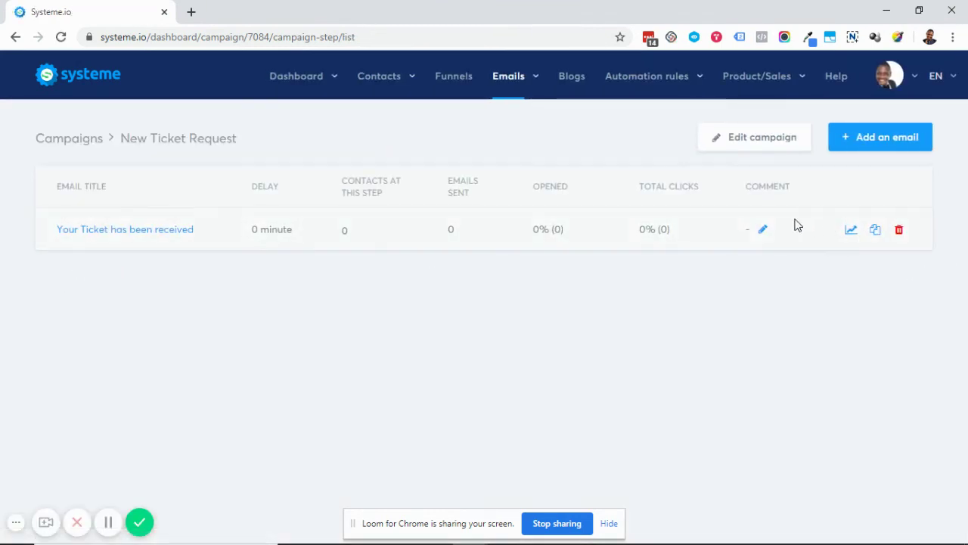
Add a second email to the New Ticket Request campaign with the subject "Your Task has Been Reviewed... here are our findings".
{"action": "left_click", "coordinate": [882, 146]}
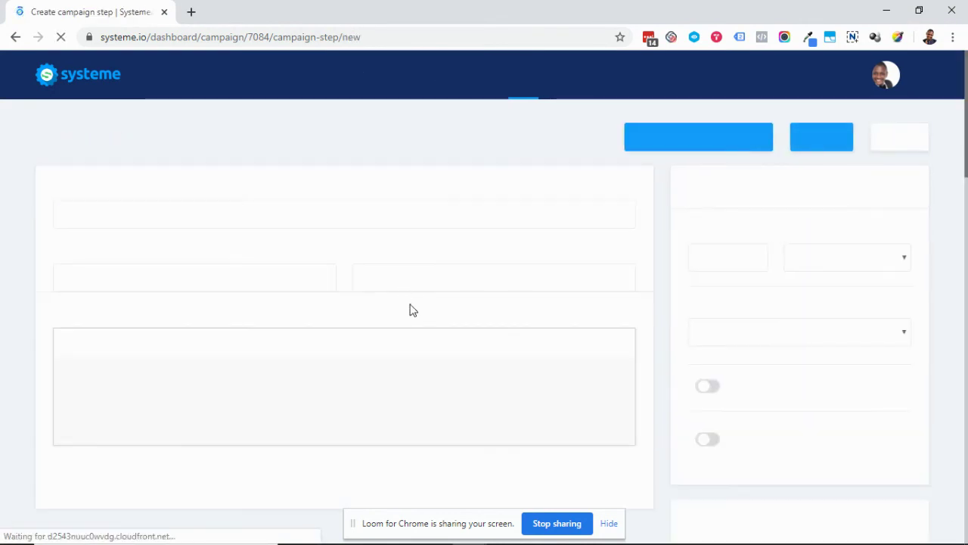
{"action": "left_click", "coordinate": [184, 214]}
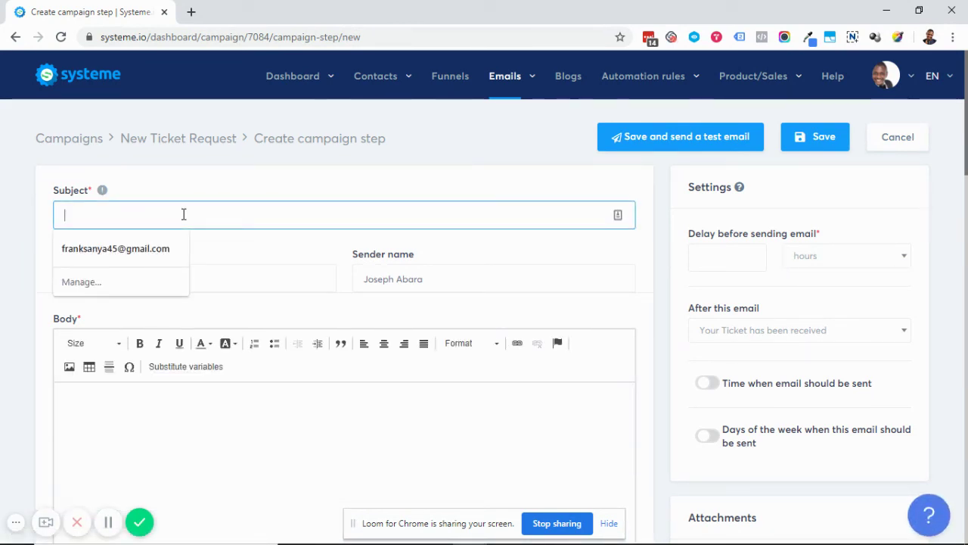
{"action": "type", "text": "Your"}
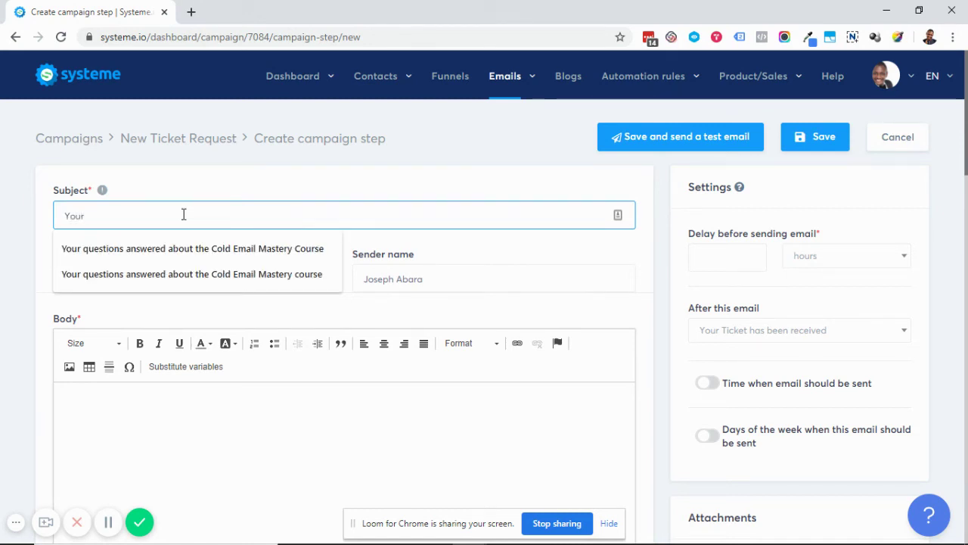
{"action": "type", "text": " Task has"}
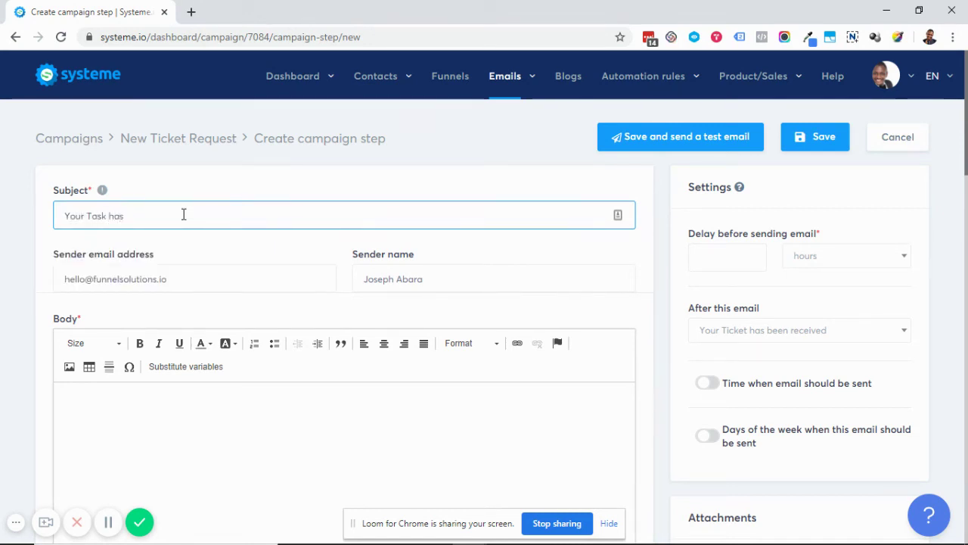
{"action": "type", "text": " Been Review"}
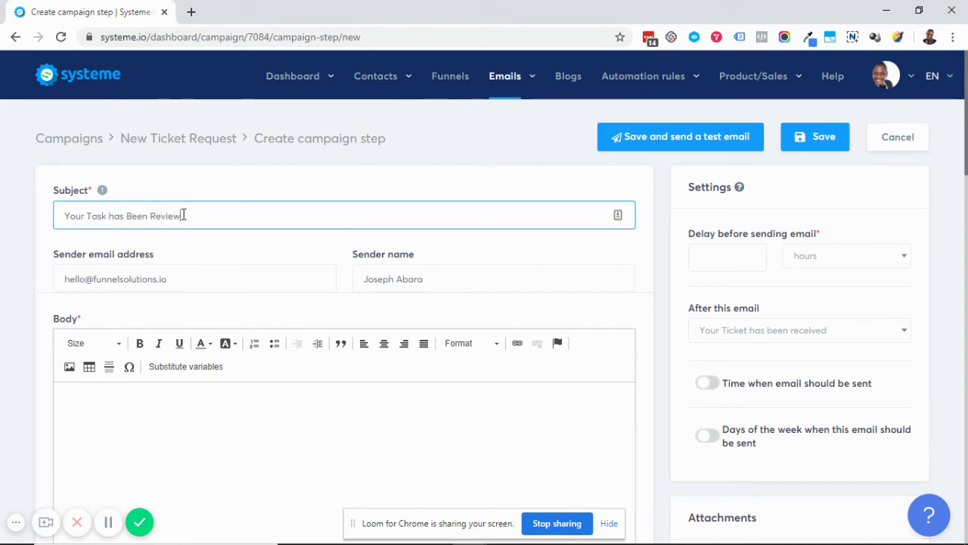
{"action": "type", "text": "ed..."}
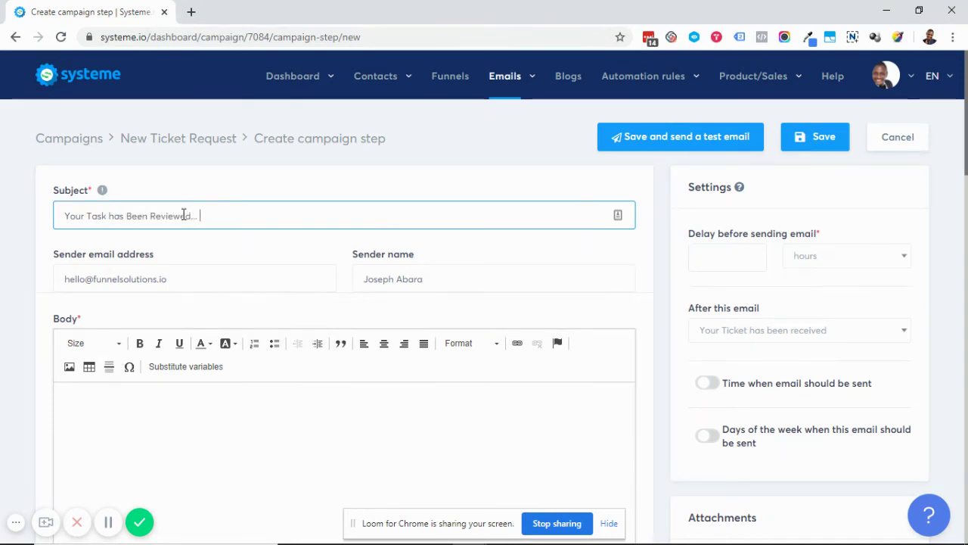
{"action": "type", "text": " here are our findings"}
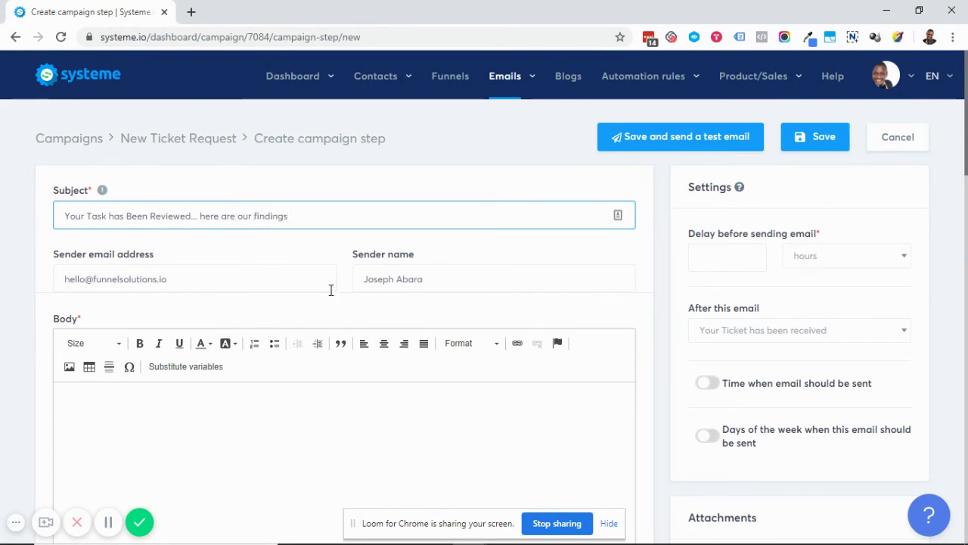
Write the body "Hi {first_name}, This is a test email. I am setting this up to show you what to do. Thanks..." with the sender's first name.
{"action": "left_click", "coordinate": [270, 409]}
{"action": "type", "text": "Hih"}
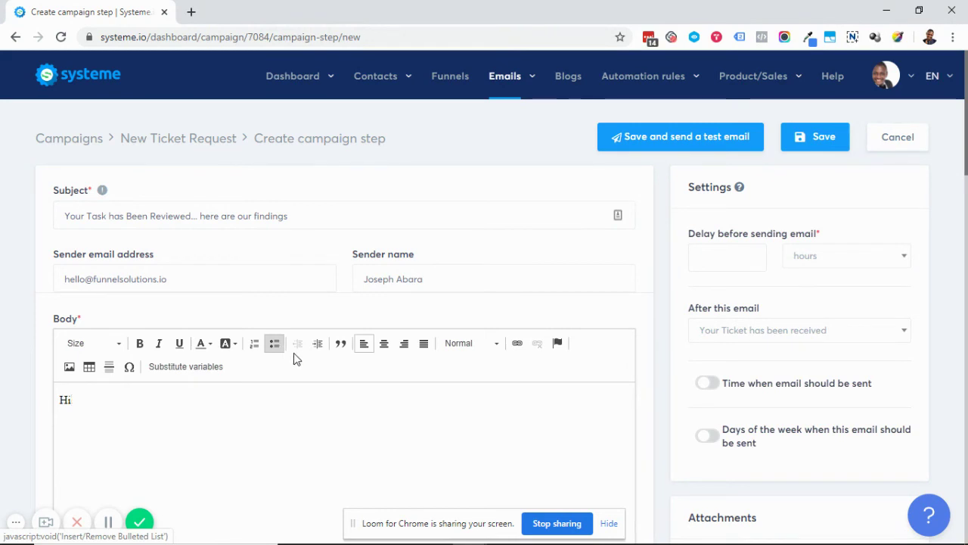
{"action": "scroll", "coordinate": [802, 446], "scroll_direction": "down", "scroll_amount": 3}
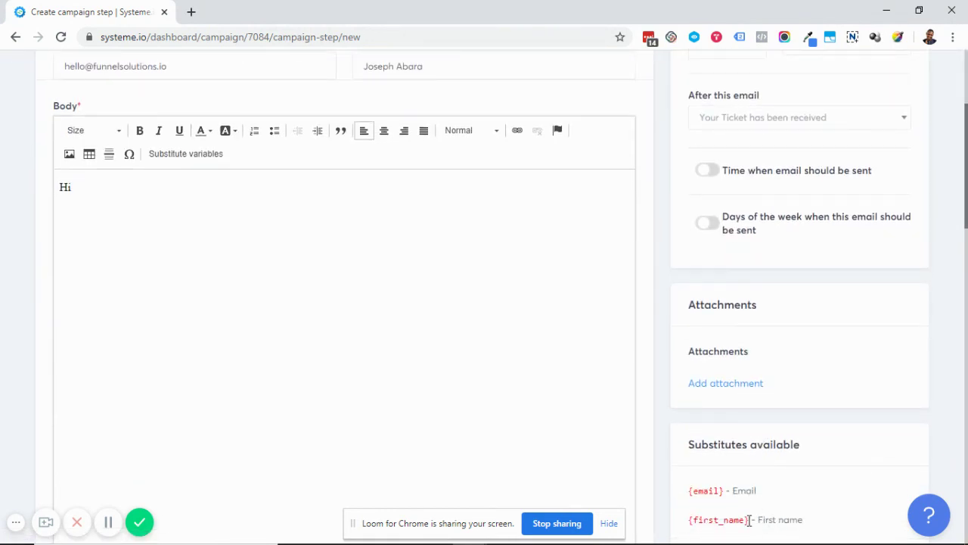
{"action": "left_click_drag", "start_coordinate": [747, 520], "coordinate": [686, 526]}
{"action": "key", "text": "ctrl+c"}
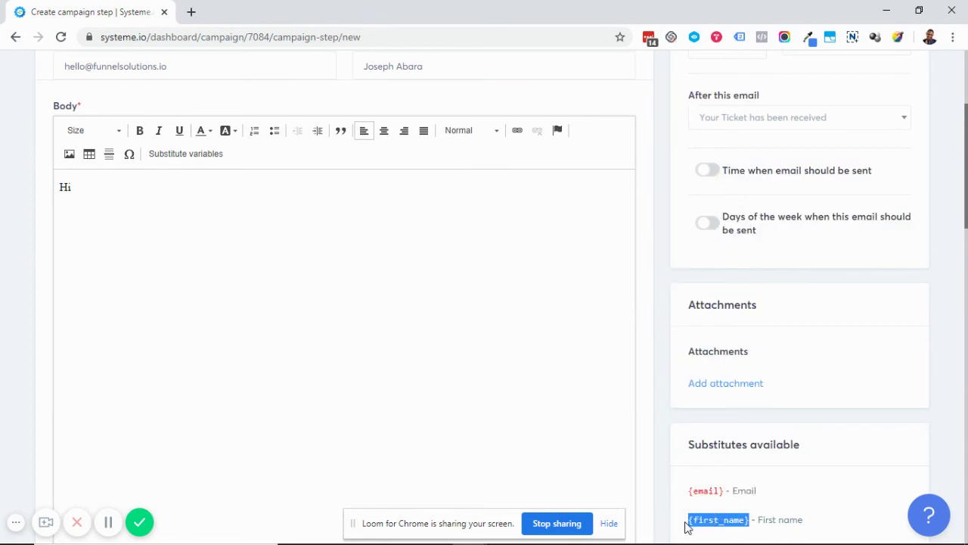
{"action": "left_click", "coordinate": [172, 184]}
{"action": "key", "text": "ctrl+v"}
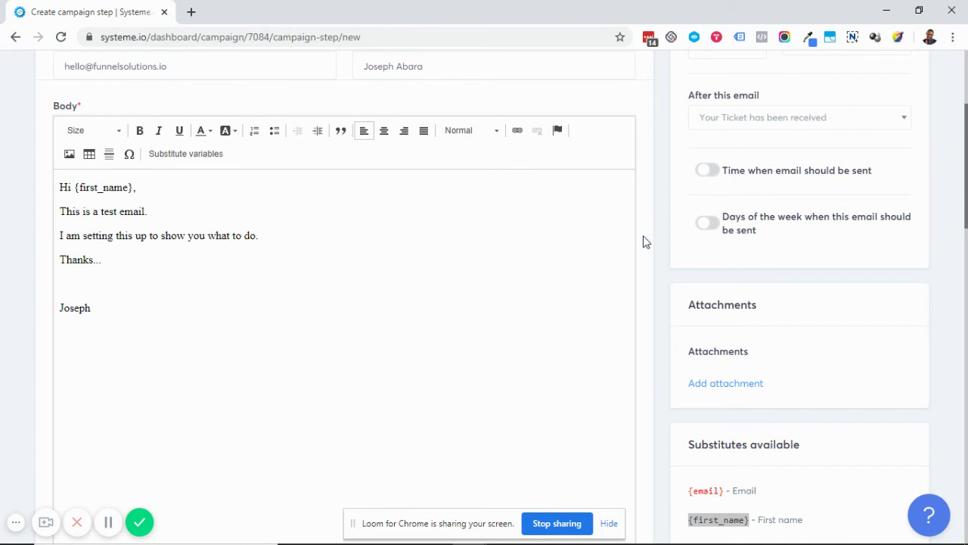
Set the delay before sending the second campaign email to 1 day after the "Your Ticket has been received" email.
{"action": "scroll", "coordinate": [643, 240], "scroll_direction": "up", "scroll_amount": 3}
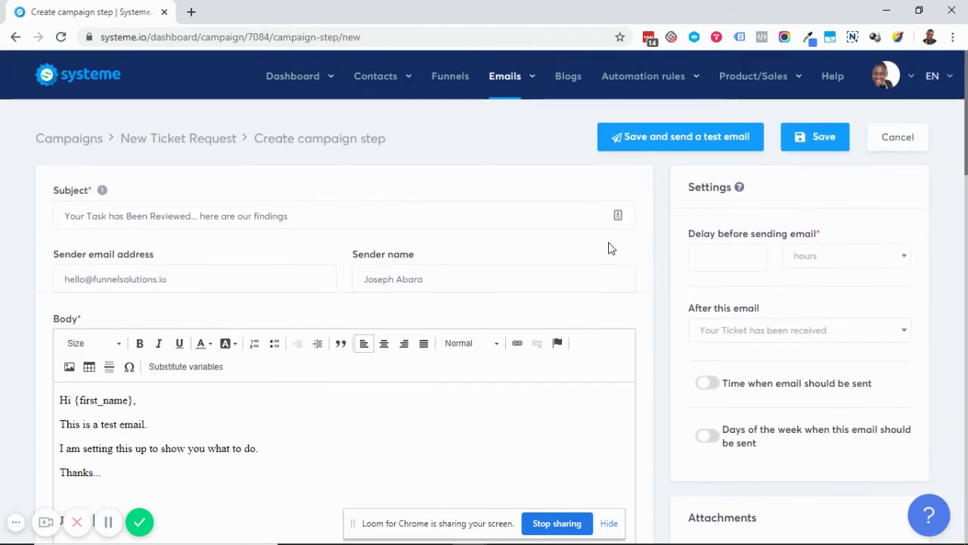
{"action": "left_click", "coordinate": [730, 262]}
{"action": "left_click", "coordinate": [866, 293]}
{"action": "left_click", "coordinate": [746, 262]}
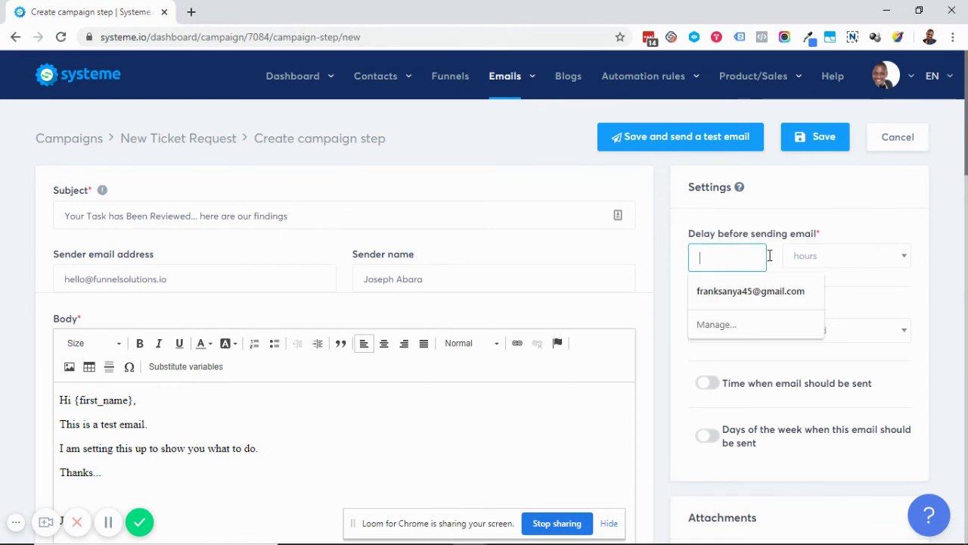
{"action": "left_click", "coordinate": [825, 257]}
{"action": "left_click", "coordinate": [799, 304]}
{"action": "left_click", "coordinate": [730, 257]}
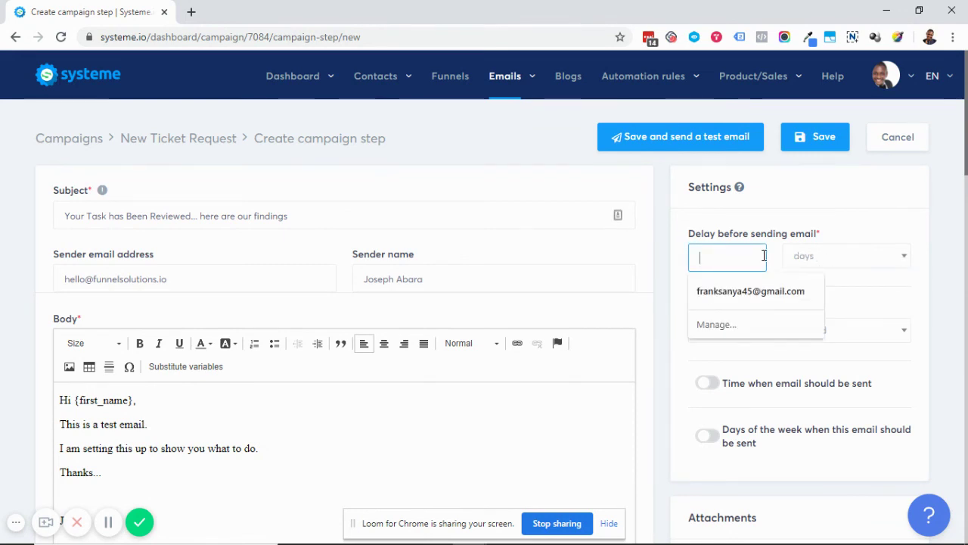
{"action": "type", "text": "1"}
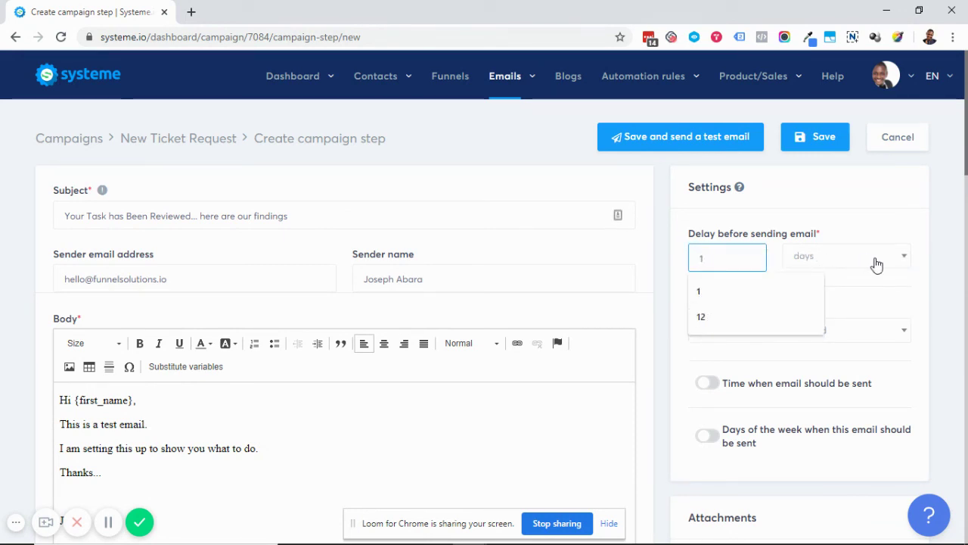
{"action": "left_click", "coordinate": [880, 291]}
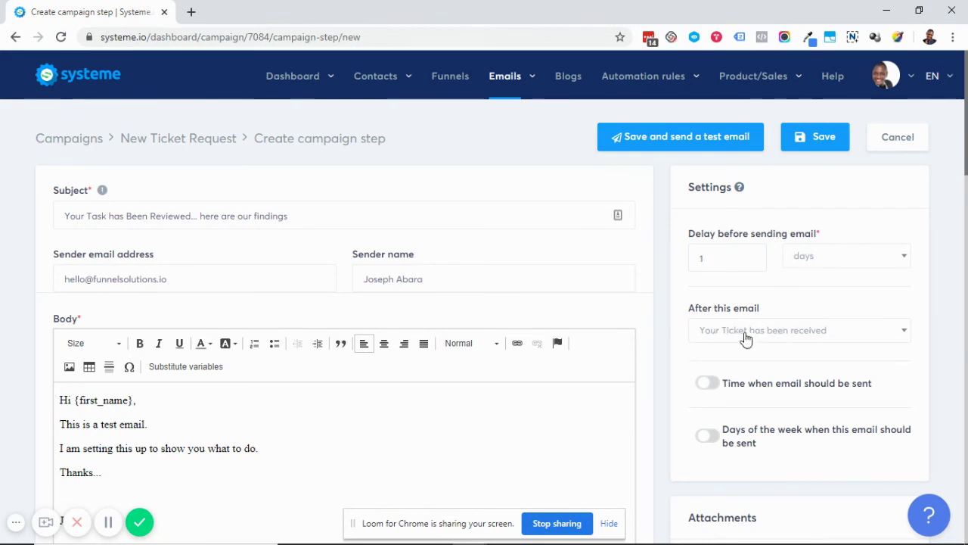
{"action": "left_click", "coordinate": [719, 258]}
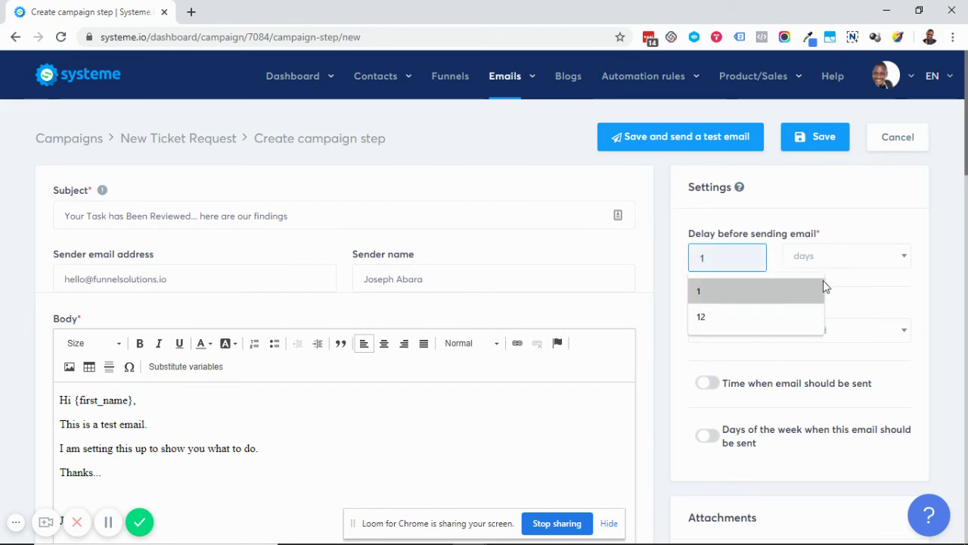
{"action": "left_click", "coordinate": [823, 291]}
{"action": "left_click", "coordinate": [700, 258]}
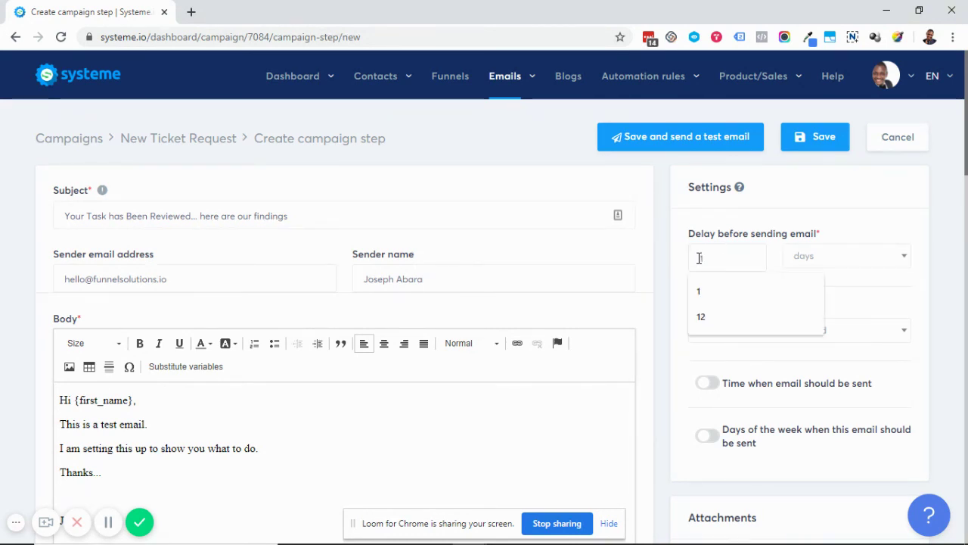
{"action": "left_click", "coordinate": [832, 294]}
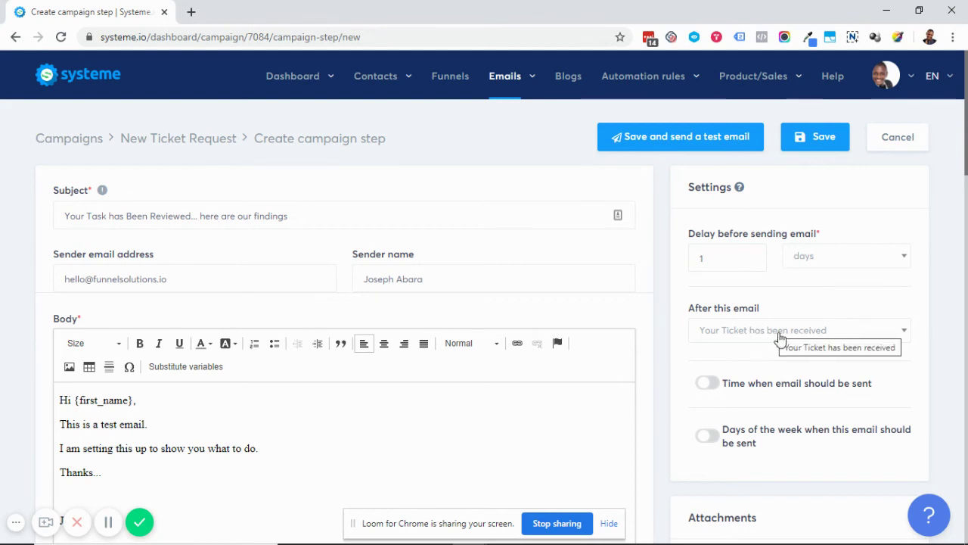
{"action": "left_click", "coordinate": [711, 258]}
{"action": "key", "text": "Escape"}
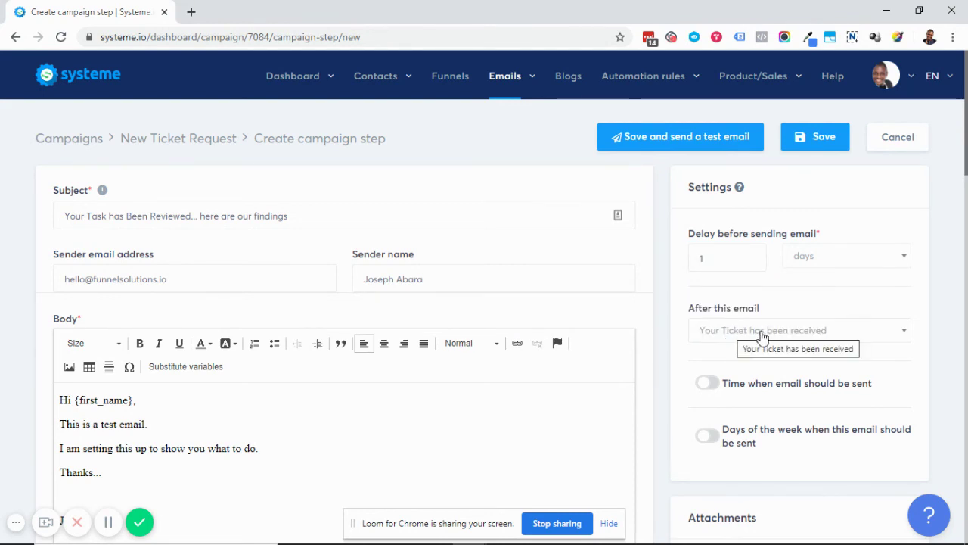
{"action": "left_click", "coordinate": [846, 354]}
Enable a specific sending time for the email and choose hour 10 and minute 03.
{"action": "scroll", "coordinate": [848, 348], "scroll_direction": "down", "scroll_amount": 1}
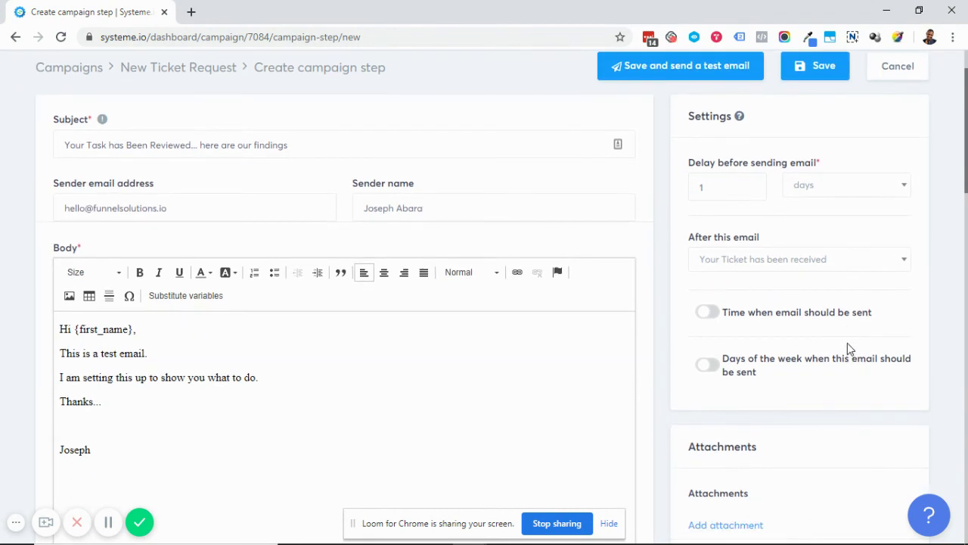
{"action": "left_click", "coordinate": [711, 313]}
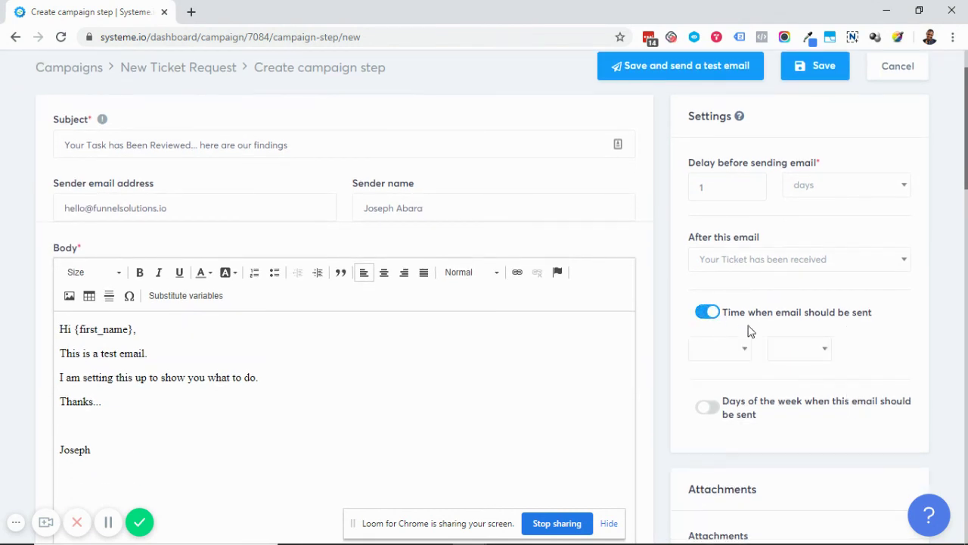
{"action": "left_click", "coordinate": [727, 354]}
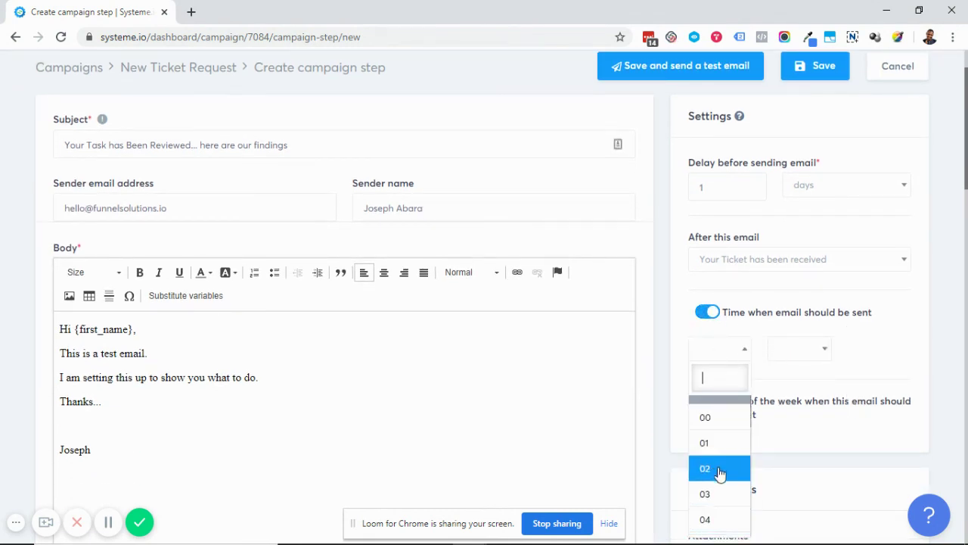
{"action": "scroll", "coordinate": [720, 462], "scroll_direction": "down", "scroll_amount": 4}
{"action": "scroll", "coordinate": [724, 437], "scroll_direction": "up", "scroll_amount": 1}
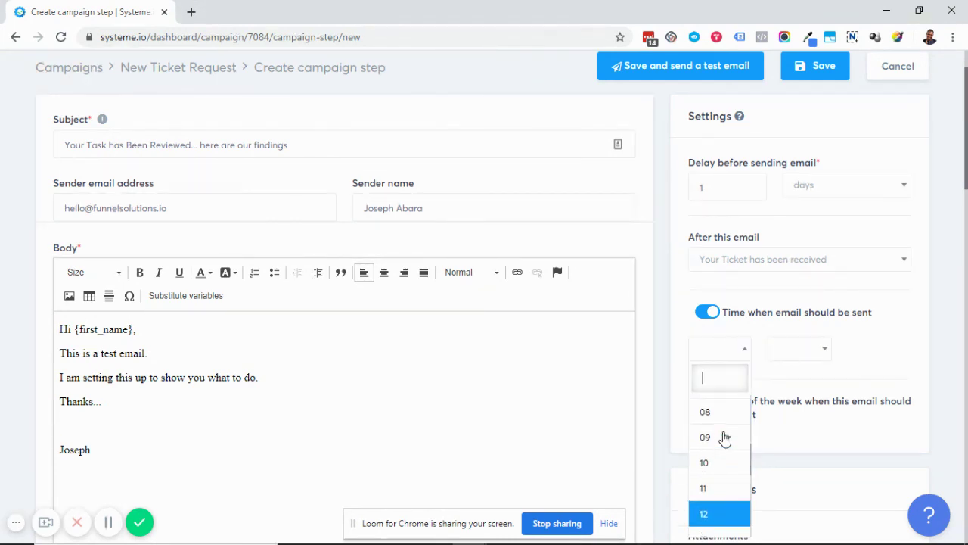
{"action": "left_click", "coordinate": [720, 463]}
{"action": "left_click", "coordinate": [788, 360]}
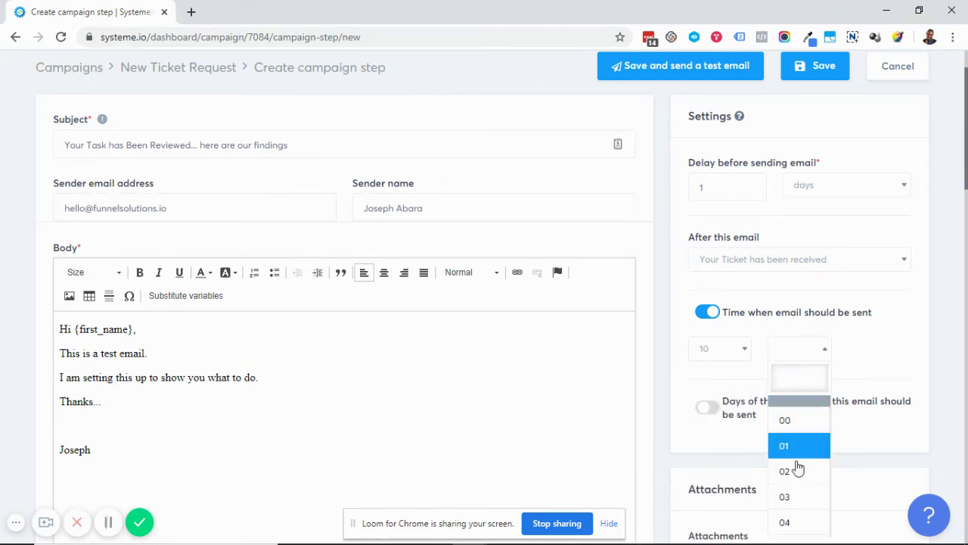
{"action": "left_click", "coordinate": [800, 493]}
Set the minutes of the email's sending time to 30.
{"action": "left_click", "coordinate": [793, 356]}
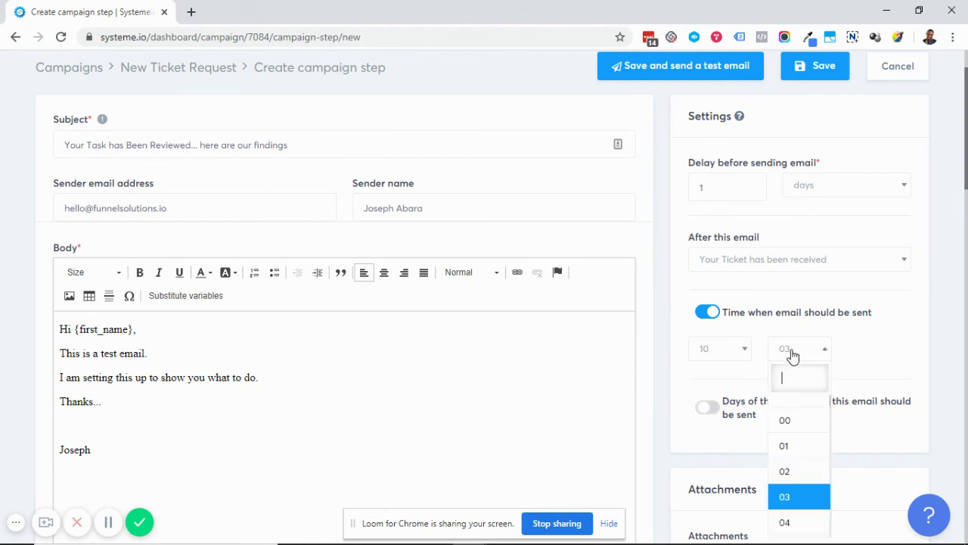
{"action": "scroll", "coordinate": [785, 465], "scroll_direction": "down", "scroll_amount": 1}
{"action": "scroll", "coordinate": [791, 473], "scroll_direction": "down", "scroll_amount": 3}
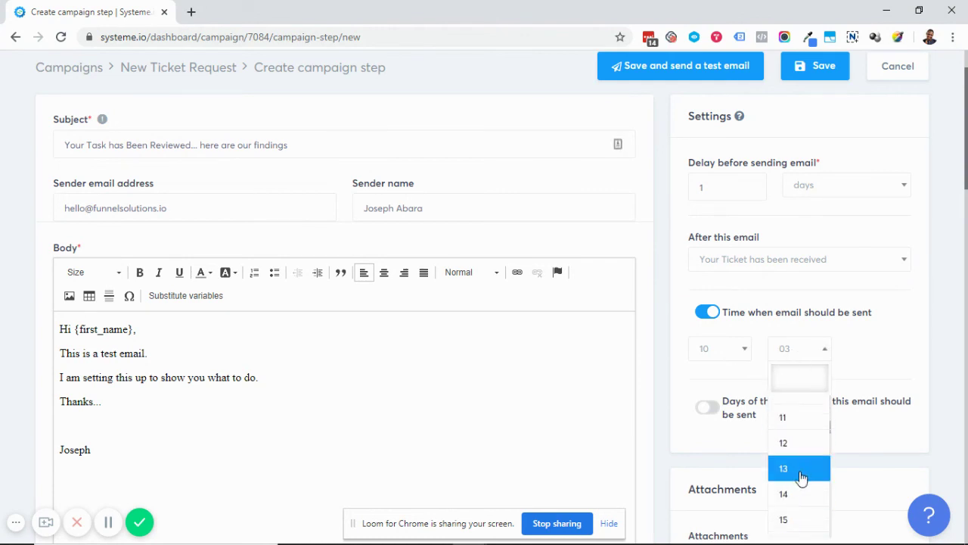
{"action": "scroll", "coordinate": [801, 477], "scroll_direction": "down", "scroll_amount": 2}
{"action": "scroll", "coordinate": [802, 478], "scroll_direction": "down", "scroll_amount": 4}
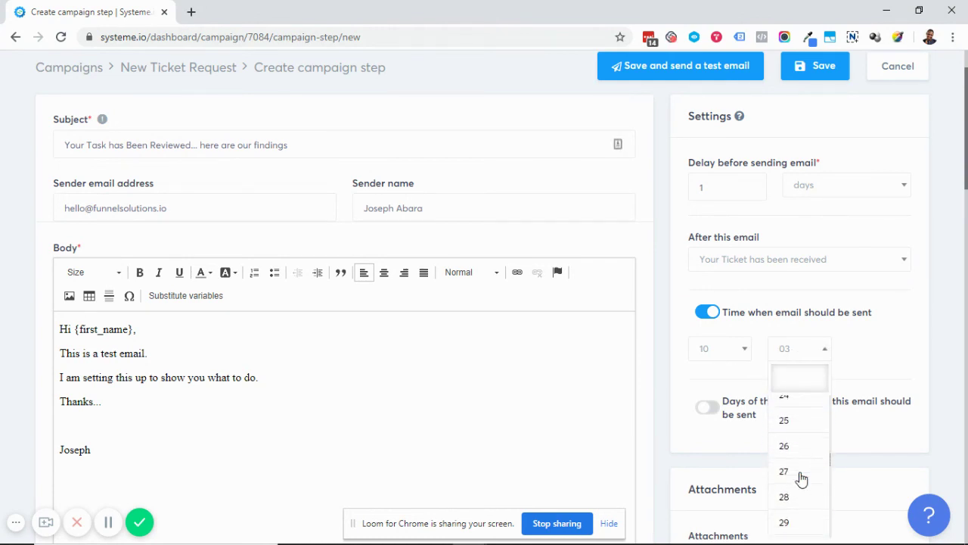
{"action": "left_click", "coordinate": [804, 477]}
Browse the available hours for the sending time and choose 10.
{"action": "left_click", "coordinate": [718, 349]}
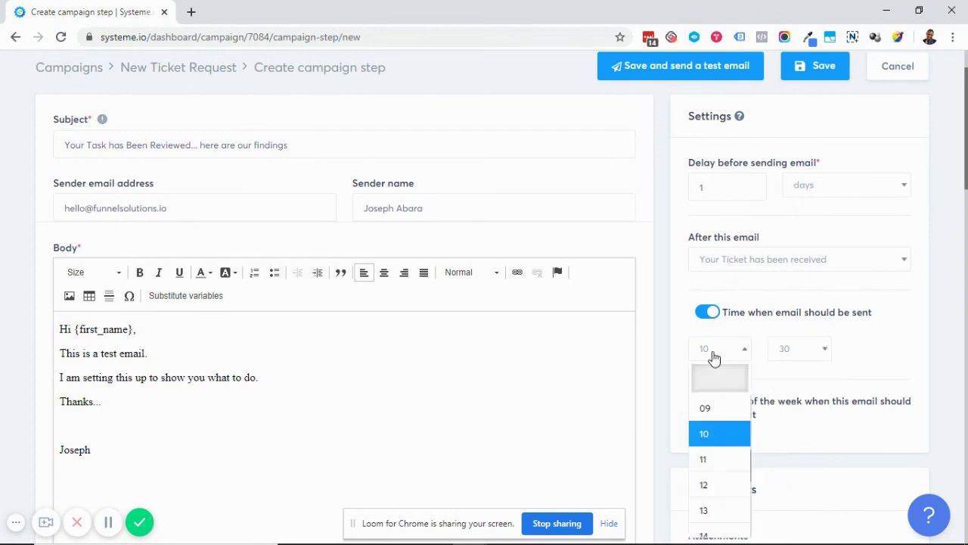
{"action": "scroll", "coordinate": [735, 429], "scroll_direction": "down", "scroll_amount": 3}
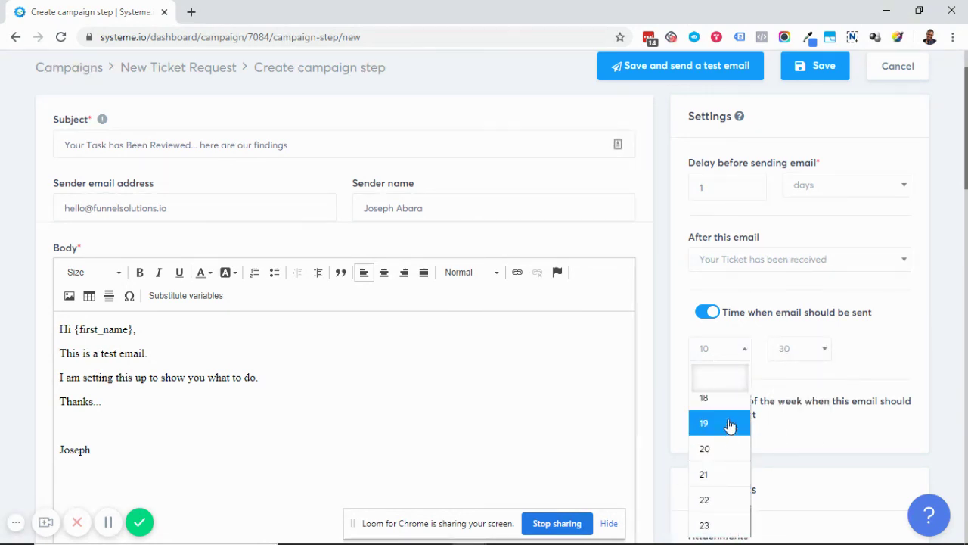
{"action": "scroll", "coordinate": [734, 428], "scroll_direction": "up", "scroll_amount": 1}
{"action": "scroll", "coordinate": [731, 469], "scroll_direction": "up", "scroll_amount": 4}
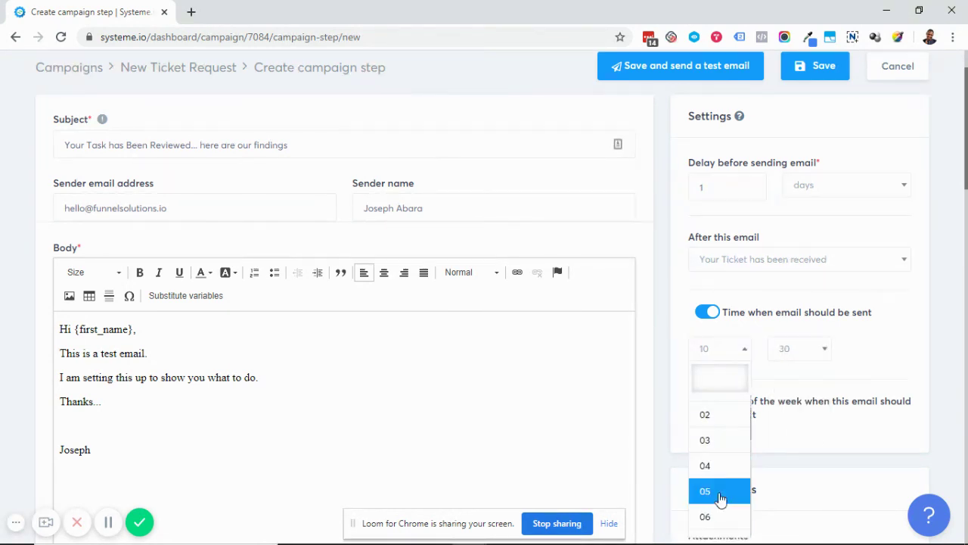
{"action": "scroll", "coordinate": [722, 499], "scroll_direction": "down", "scroll_amount": 1}
{"action": "scroll", "coordinate": [719, 506], "scroll_direction": "down", "scroll_amount": 3}
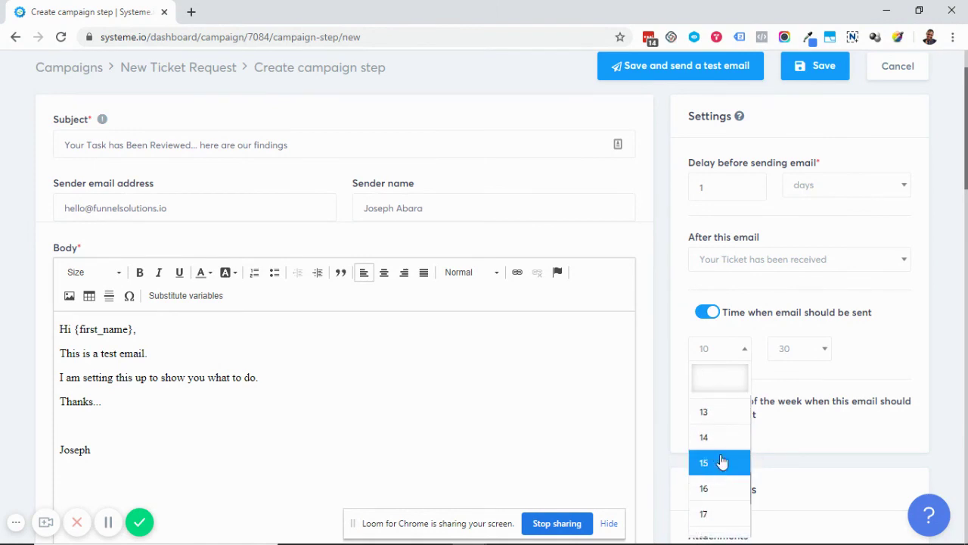
{"action": "scroll", "coordinate": [722, 446], "scroll_direction": "up", "scroll_amount": 2}
{"action": "left_click", "coordinate": [719, 475]}
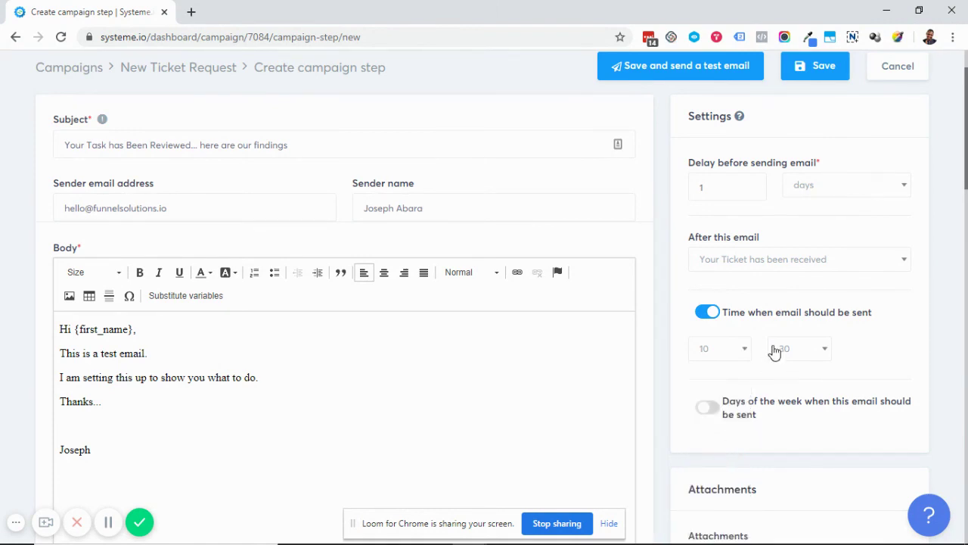
Enable the days-of-the-week restriction for the email, using Monday through Saturday.
{"action": "left_click", "coordinate": [705, 412]}
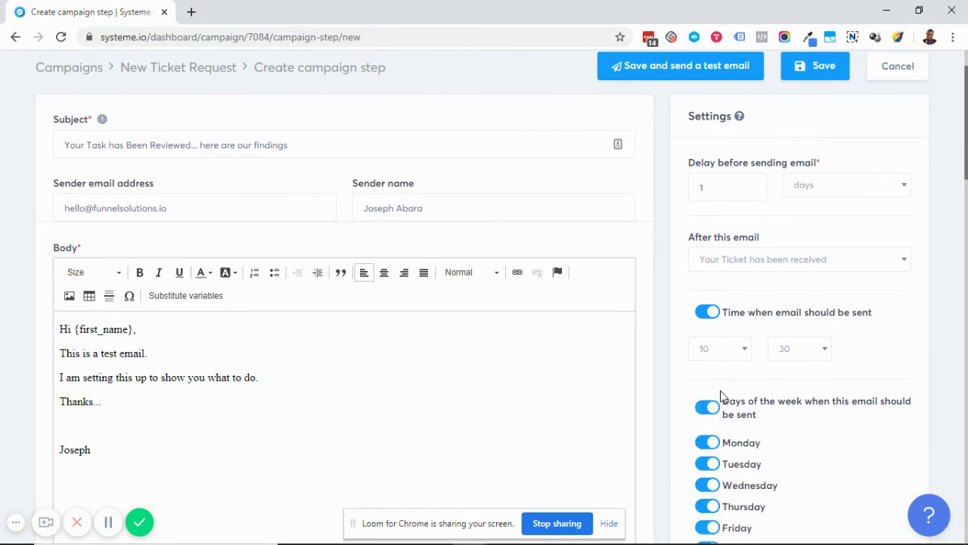
{"action": "scroll", "coordinate": [724, 381], "scroll_direction": "down", "scroll_amount": 2}
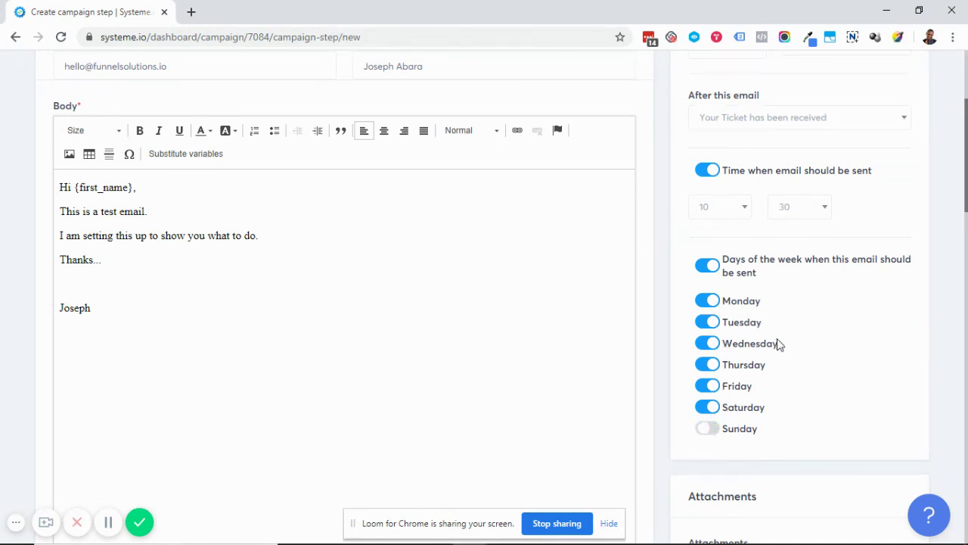
Review the email's delay, preceding email, sending time and weekday settings.
{"action": "scroll", "coordinate": [792, 371], "scroll_direction": "up", "scroll_amount": 3}
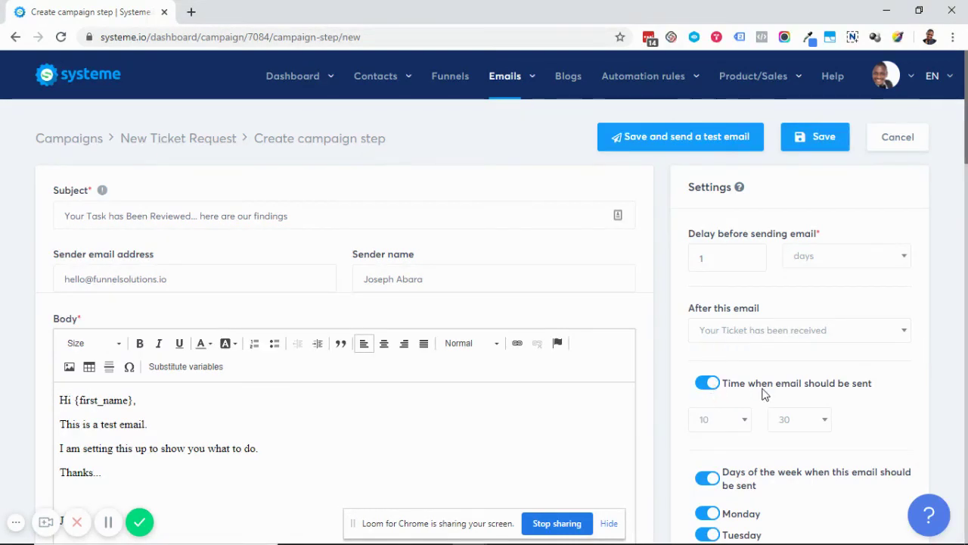
{"action": "scroll", "coordinate": [756, 353], "scroll_direction": "down", "scroll_amount": 2}
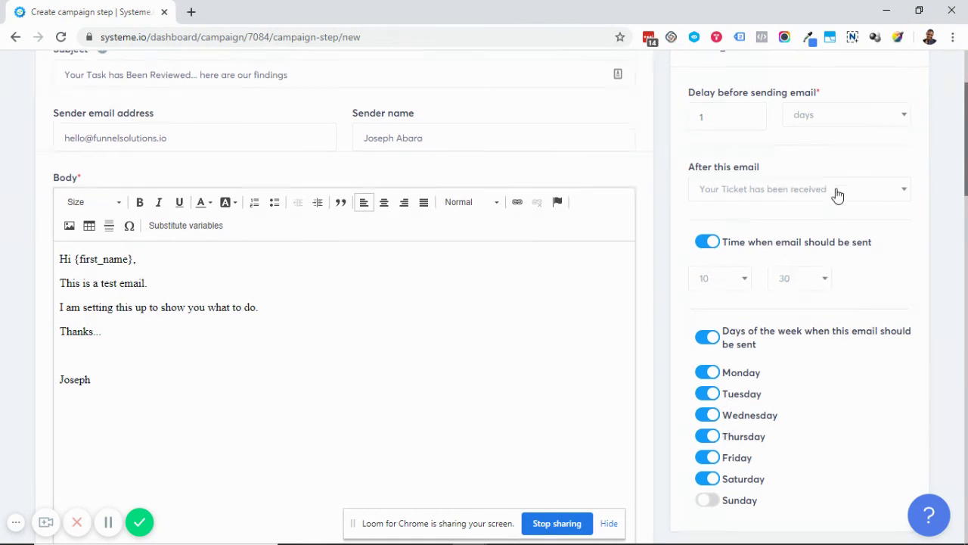
{"action": "scroll", "coordinate": [825, 219], "scroll_direction": "up", "scroll_amount": 2}
{"action": "scroll", "coordinate": [802, 318], "scroll_direction": "down", "scroll_amount": 5}
{"action": "scroll", "coordinate": [795, 307], "scroll_direction": "up", "scroll_amount": 5}
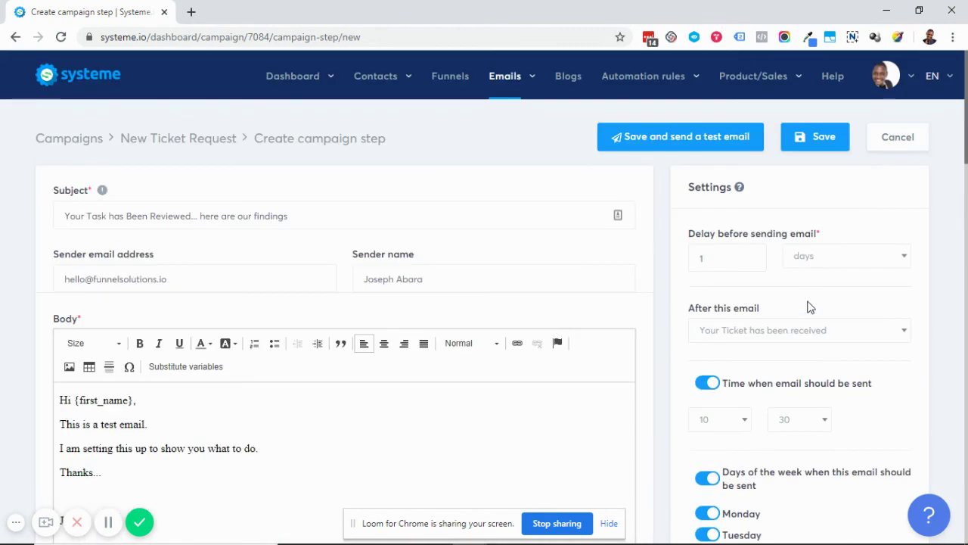
{"action": "scroll", "coordinate": [806, 318], "scroll_direction": "down", "scroll_amount": 3}
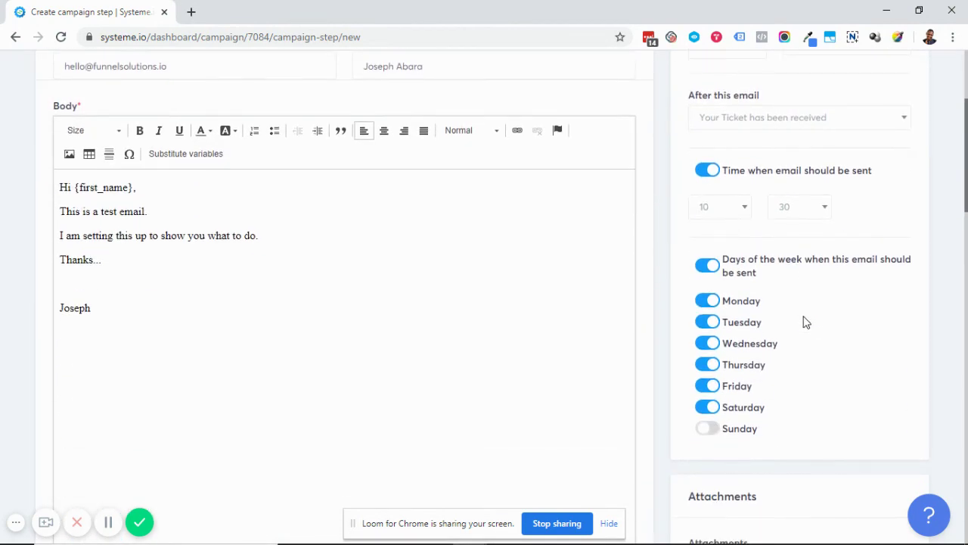
{"action": "scroll", "coordinate": [803, 316], "scroll_direction": "up", "scroll_amount": 3}
{"action": "scroll", "coordinate": [802, 315], "scroll_direction": "down", "scroll_amount": 5}
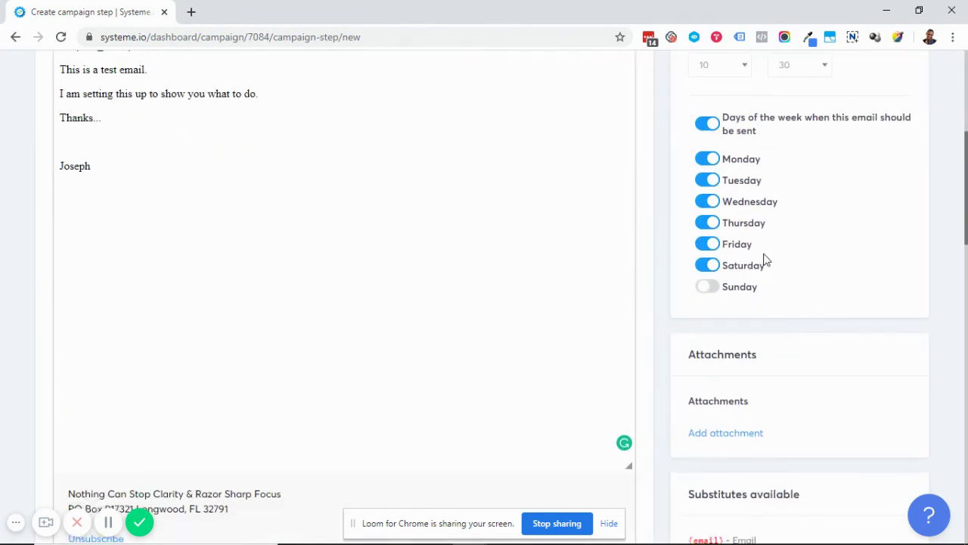
Allow sending on Sunday, and disable both the specific sending time and the days-of-the-week restriction.
{"action": "scroll", "coordinate": [765, 249], "scroll_direction": "up", "scroll_amount": 3}
{"action": "left_click", "coordinate": [708, 244]}
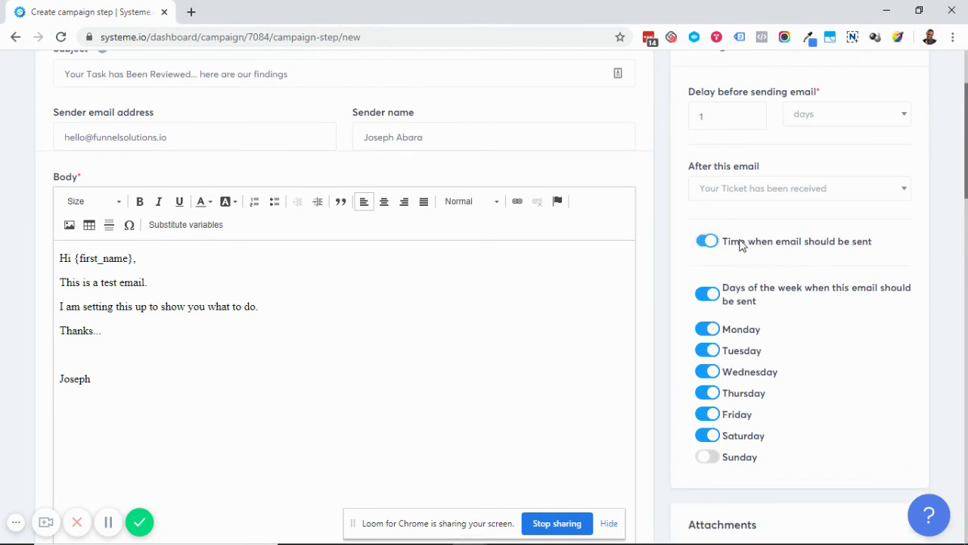
{"action": "left_click", "coordinate": [708, 458]}
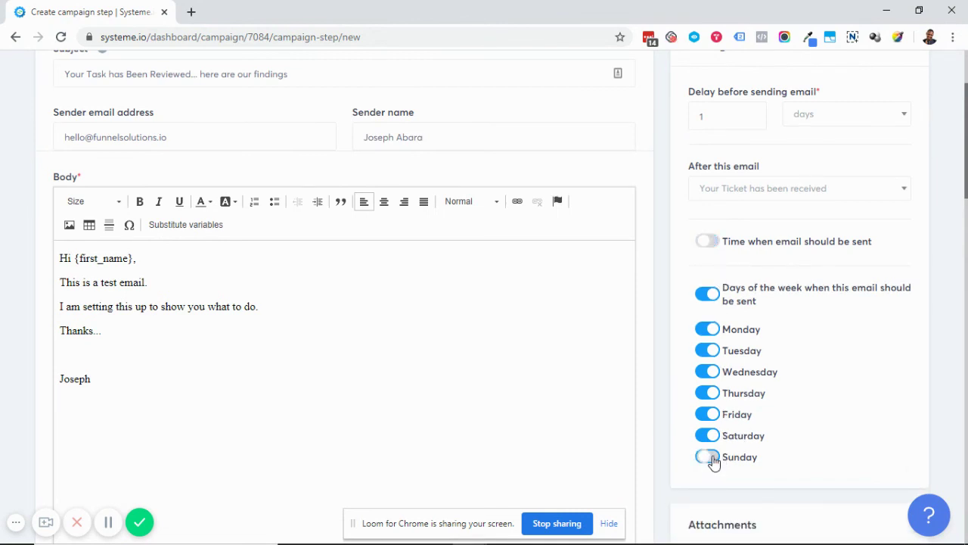
{"action": "left_click", "coordinate": [710, 244]}
{"action": "left_click", "coordinate": [710, 244]}
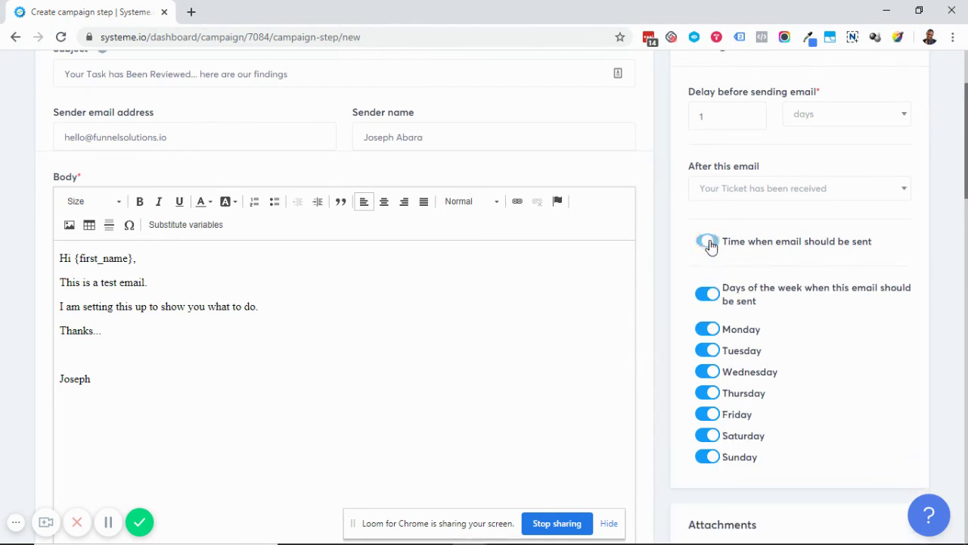
{"action": "left_click", "coordinate": [709, 295]}
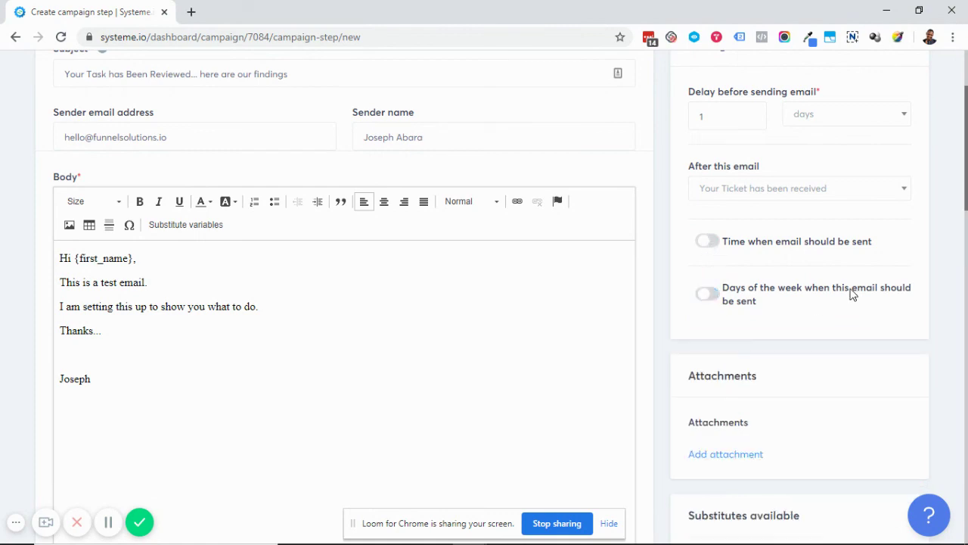
{"action": "scroll", "coordinate": [851, 295], "scroll_direction": "up", "scroll_amount": 2}
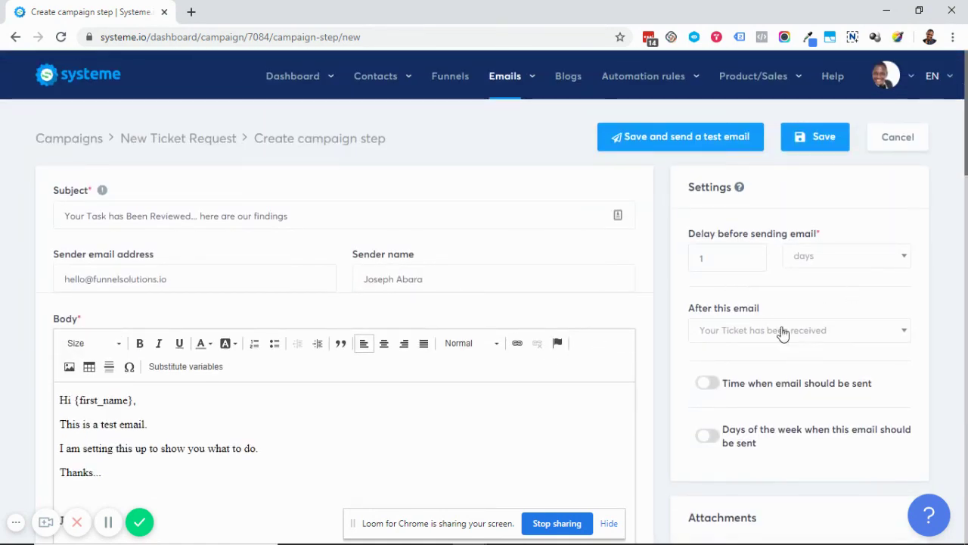
{"action": "scroll", "coordinate": [795, 391], "scroll_direction": "down", "scroll_amount": 5}
{"action": "scroll", "coordinate": [823, 301], "scroll_direction": "up", "scroll_amount": 5}
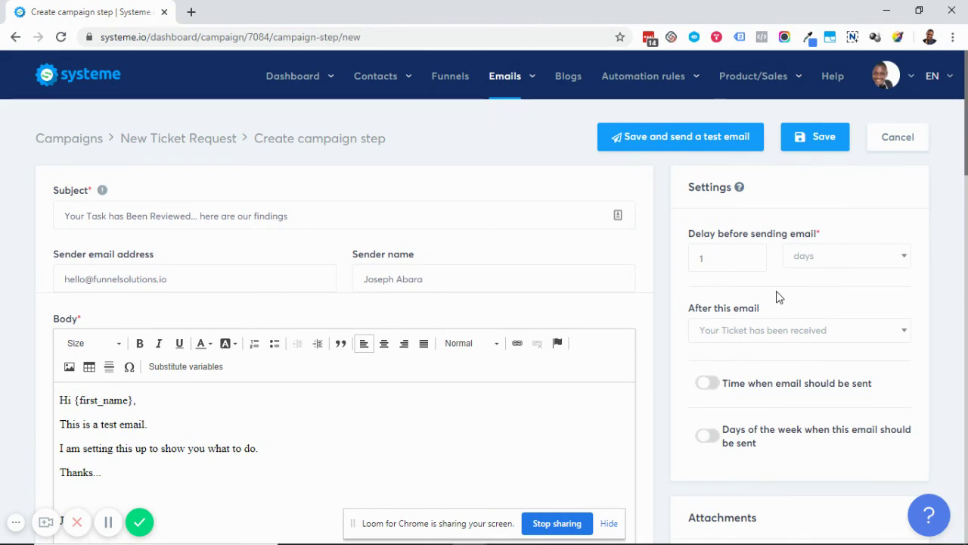
Save the "Your Task has Been Reviewed... here are our findings" follow-up email to the New Ticket Request campaign.
{"action": "scroll", "coordinate": [806, 328], "scroll_direction": "down", "scroll_amount": 5}
{"action": "scroll", "coordinate": [806, 335], "scroll_direction": "up", "scroll_amount": 3}
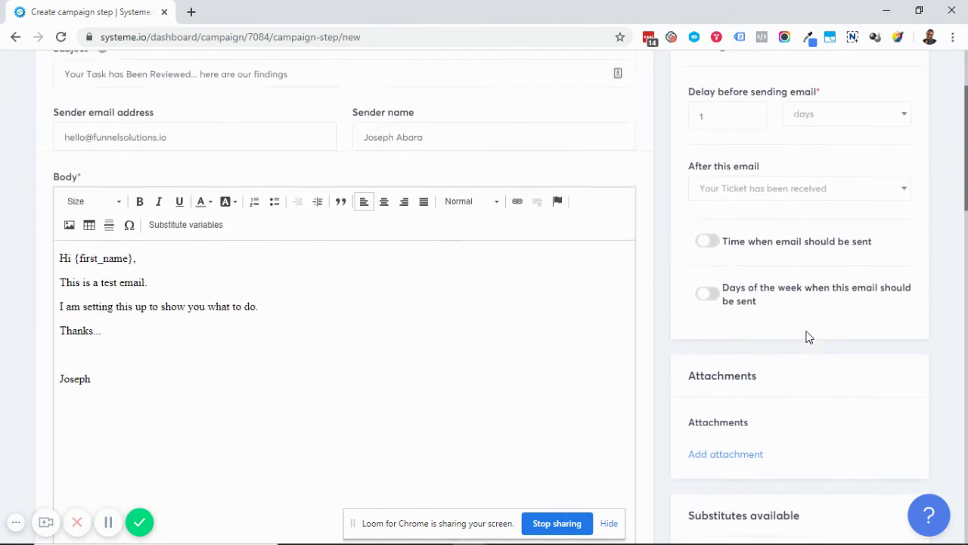
{"action": "scroll", "coordinate": [809, 337], "scroll_direction": "down", "scroll_amount": 1}
{"action": "scroll", "coordinate": [809, 338], "scroll_direction": "up", "scroll_amount": 3}
{"action": "left_click", "coordinate": [836, 146]}
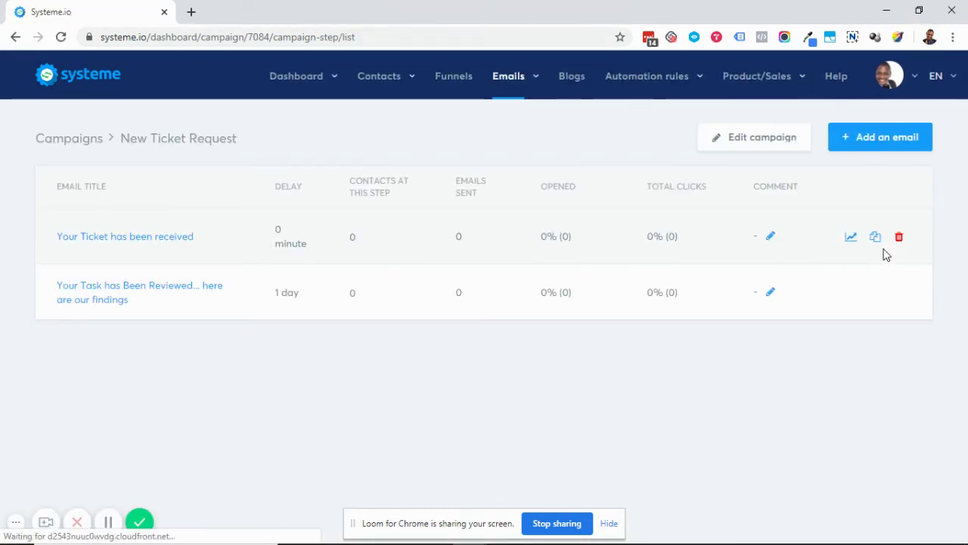
Leave the New Ticket Request campaign and open the list of funnels.
{"action": "mouse_move", "coordinate": [651, 77]}
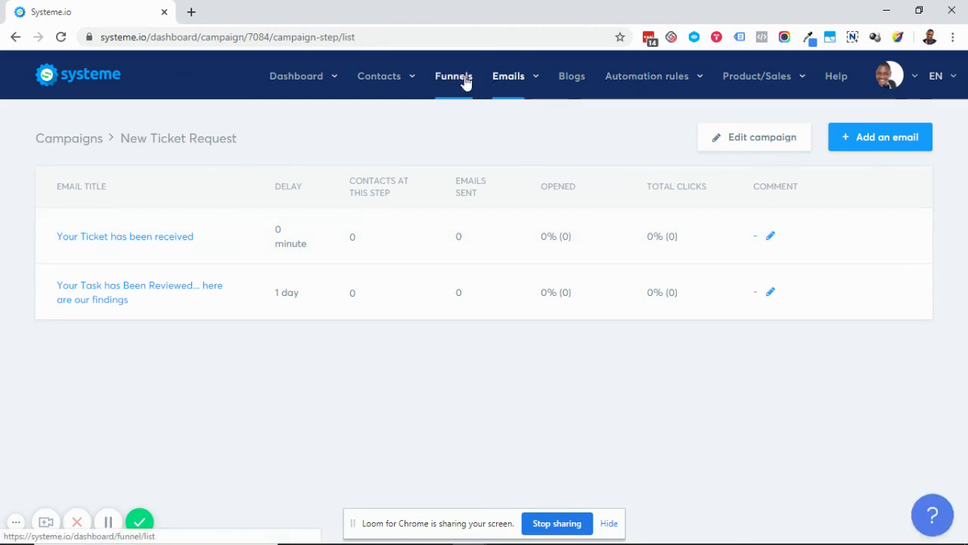
{"action": "mouse_move", "coordinate": [480, 87]}
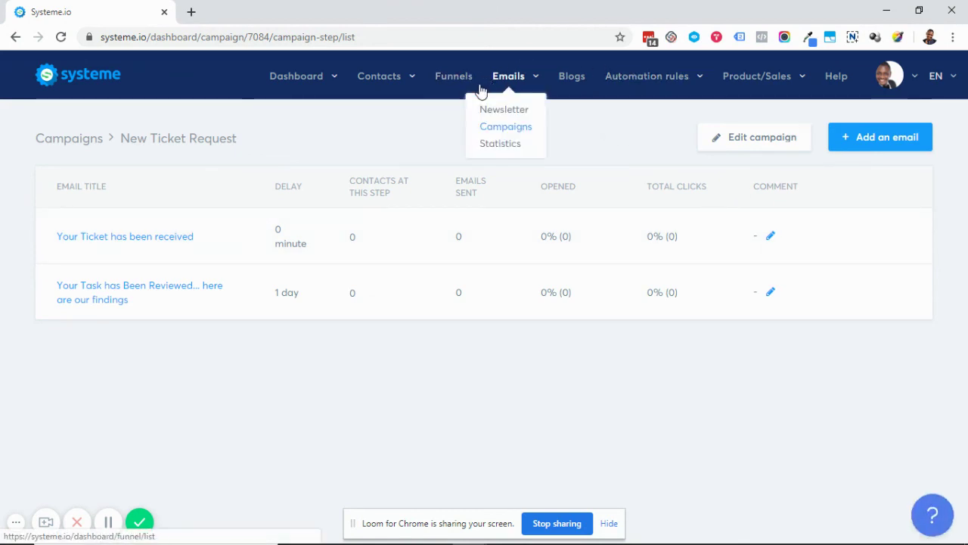
{"action": "left_click", "coordinate": [450, 80]}
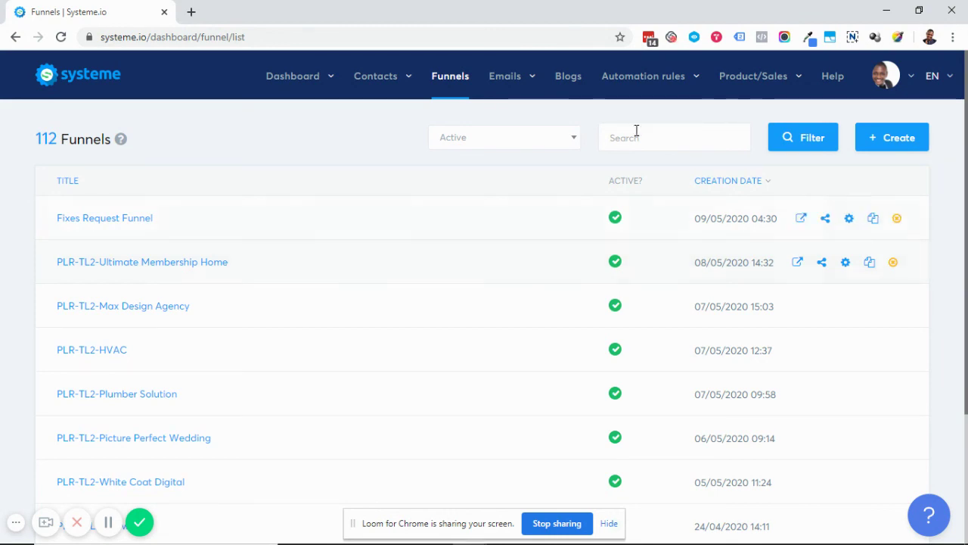
{"action": "mouse_move", "coordinate": [670, 89]}
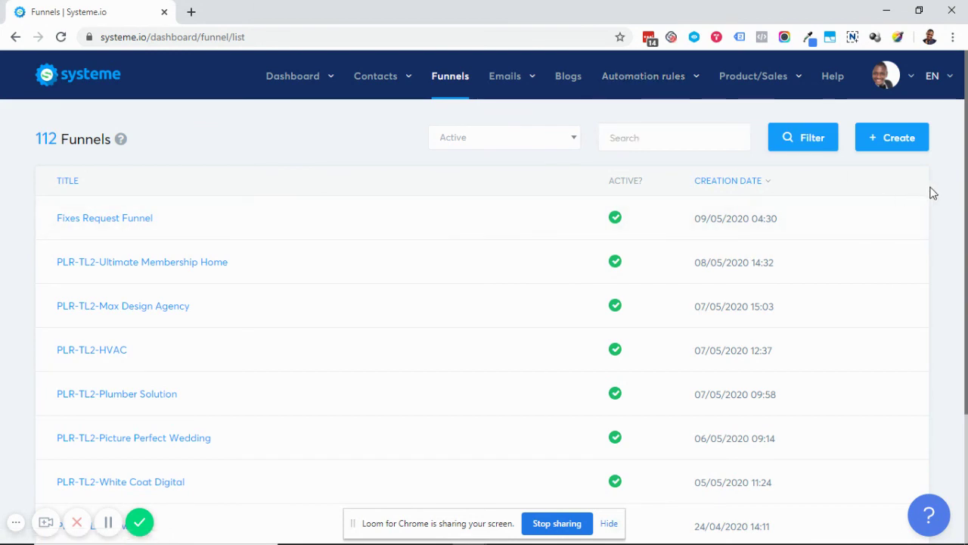